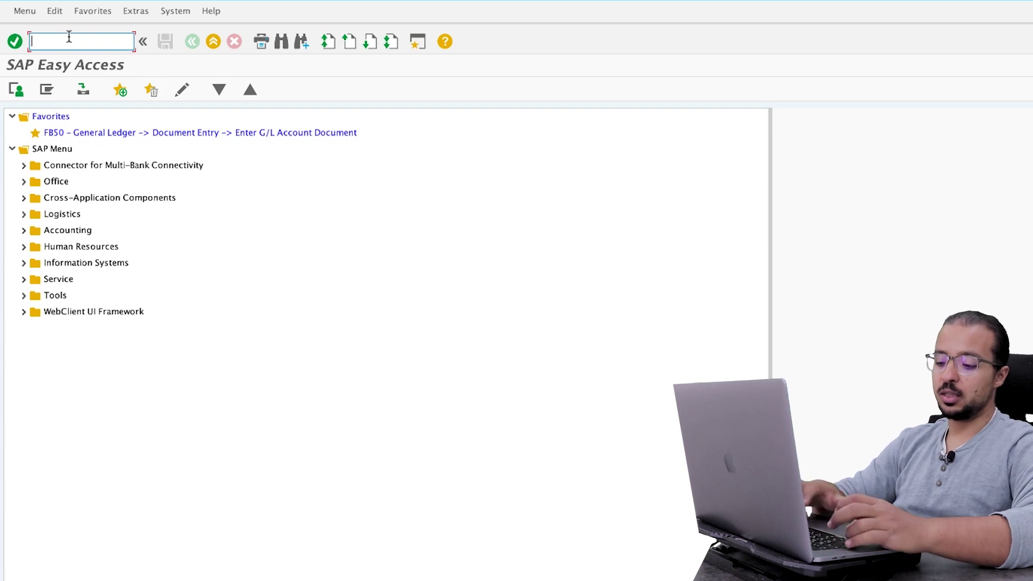
Run KEDR for account-based operating concern AG00 and continue to the derivation strategy.
{"action": "type", "text": "KEDR"}
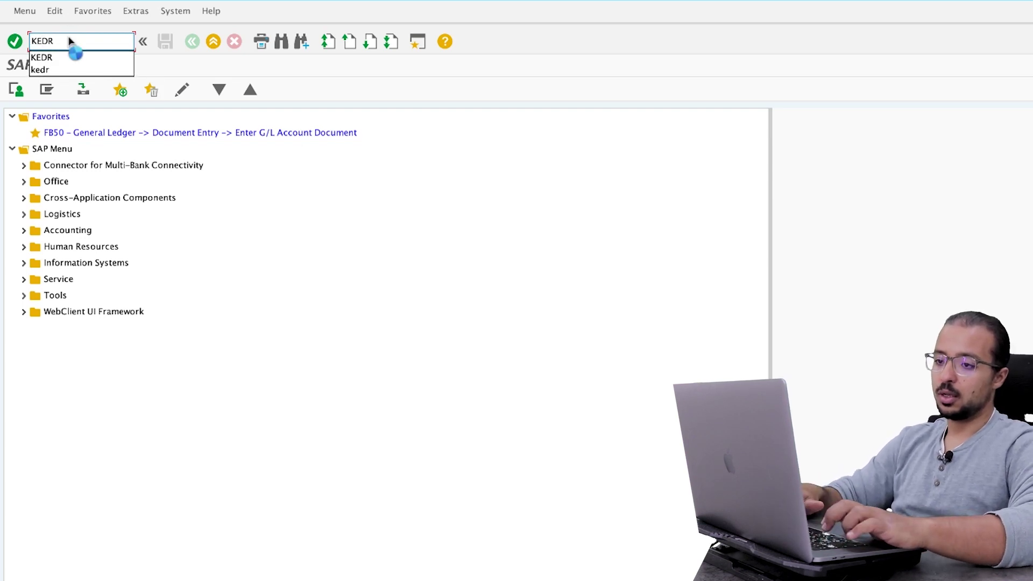
{"action": "key", "text": "Return"}
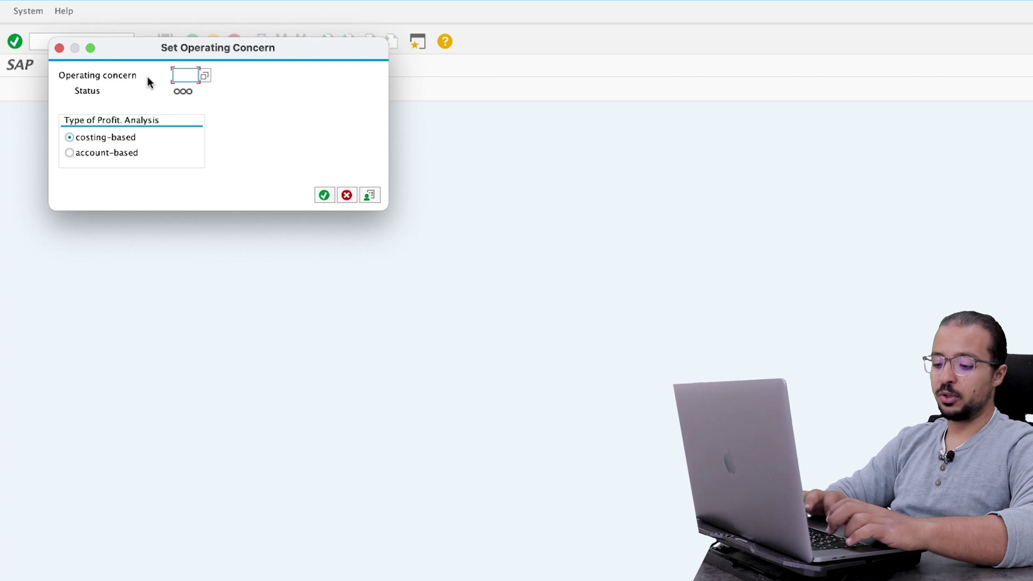
{"action": "type", "text": "AG00"}
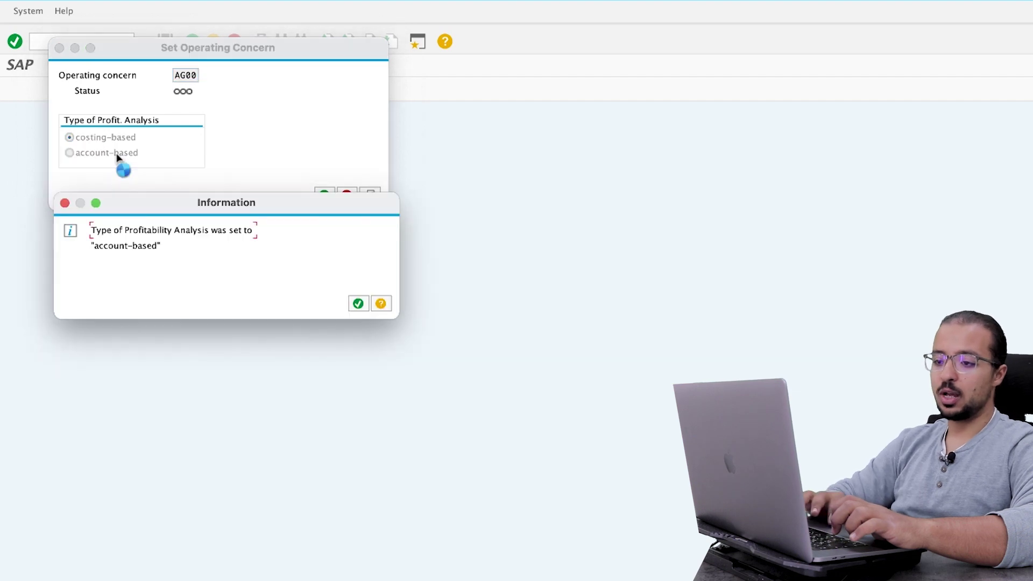
{"action": "key", "text": "Return"}
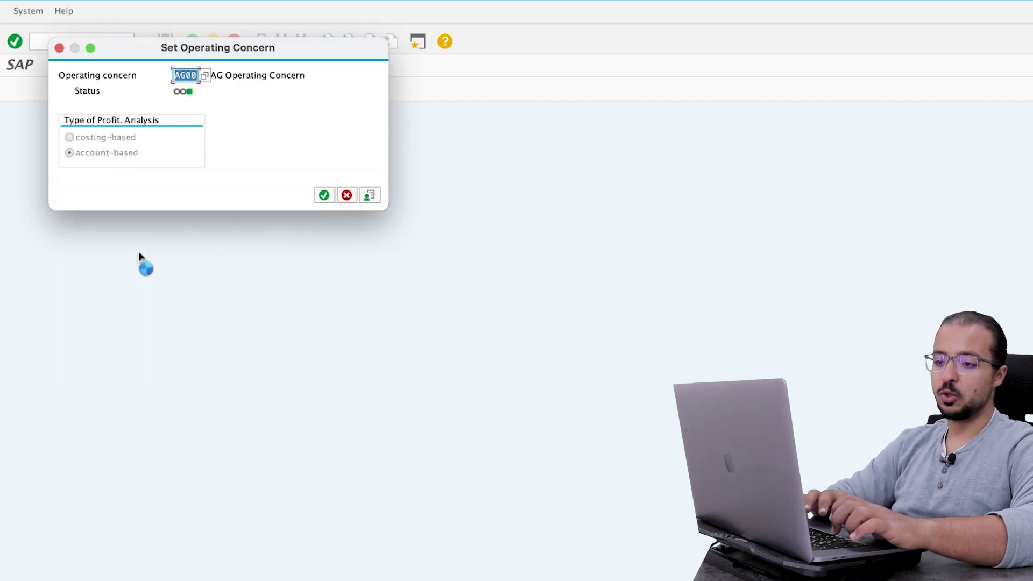
{"action": "left_click", "coordinate": [323, 194]}
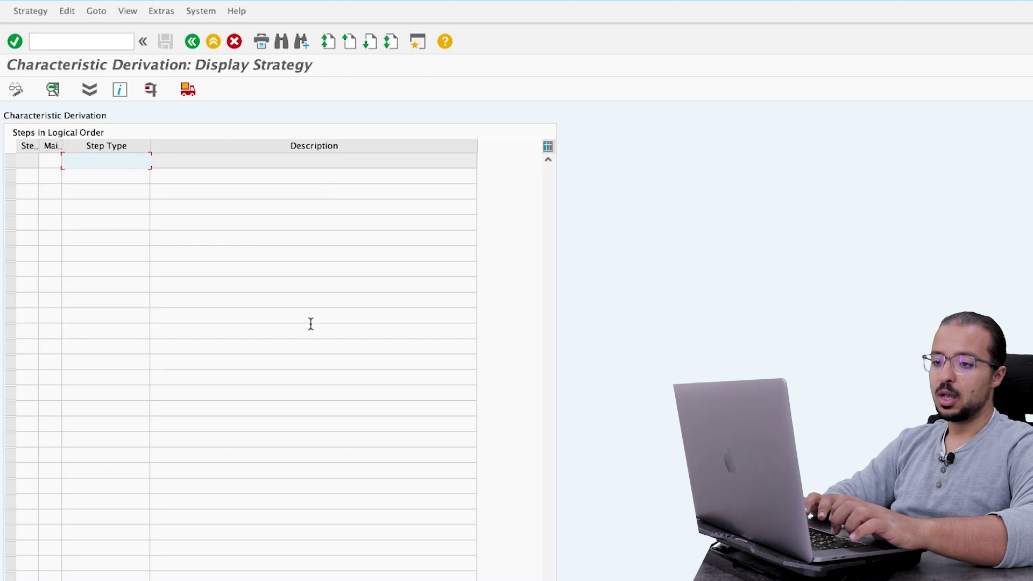
Put the strategy into change mode and create a new derivation rule step.
{"action": "left_click", "coordinate": [16, 90]}
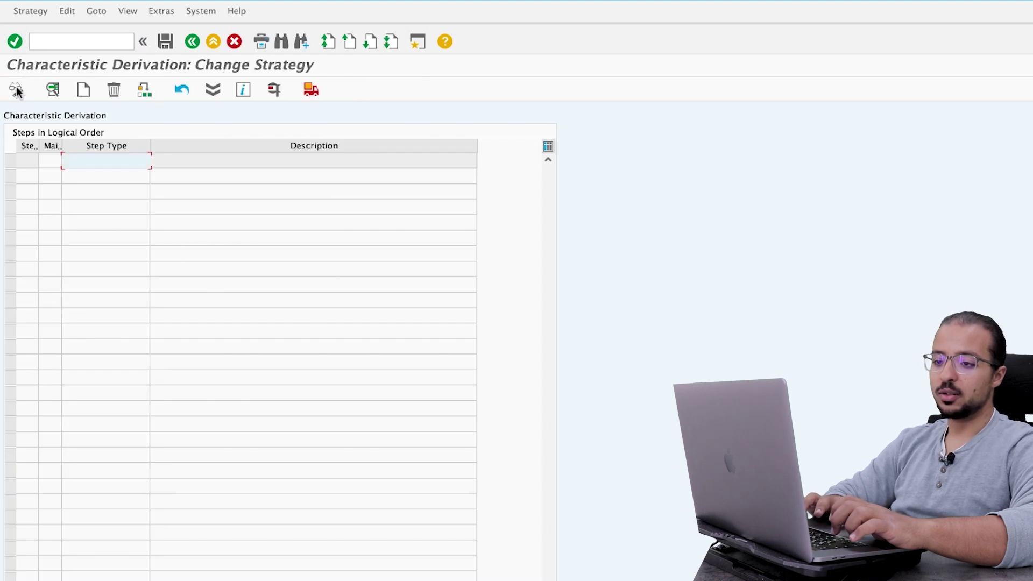
{"action": "left_click", "coordinate": [85, 92]}
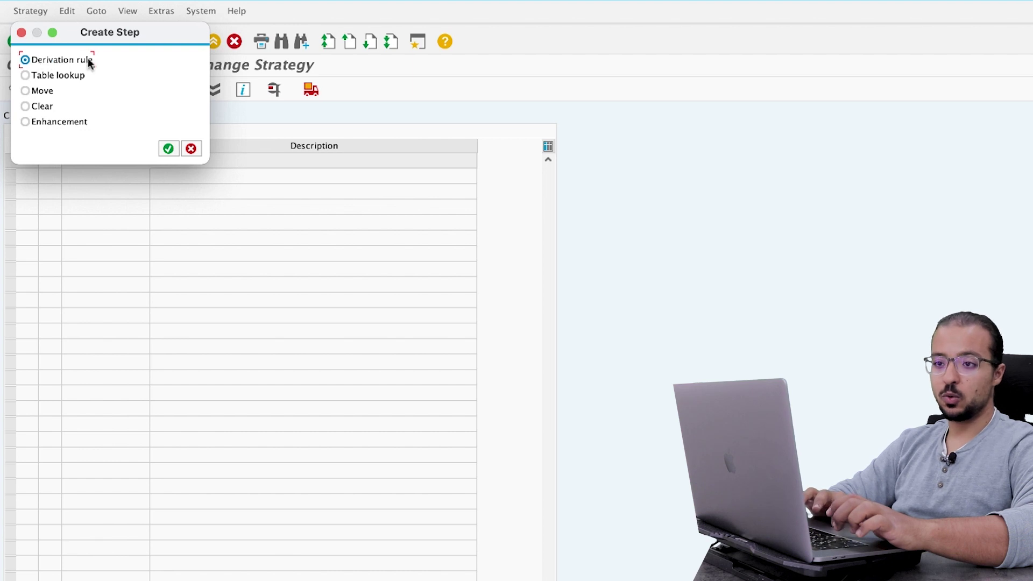
{"action": "left_click", "coordinate": [167, 149]}
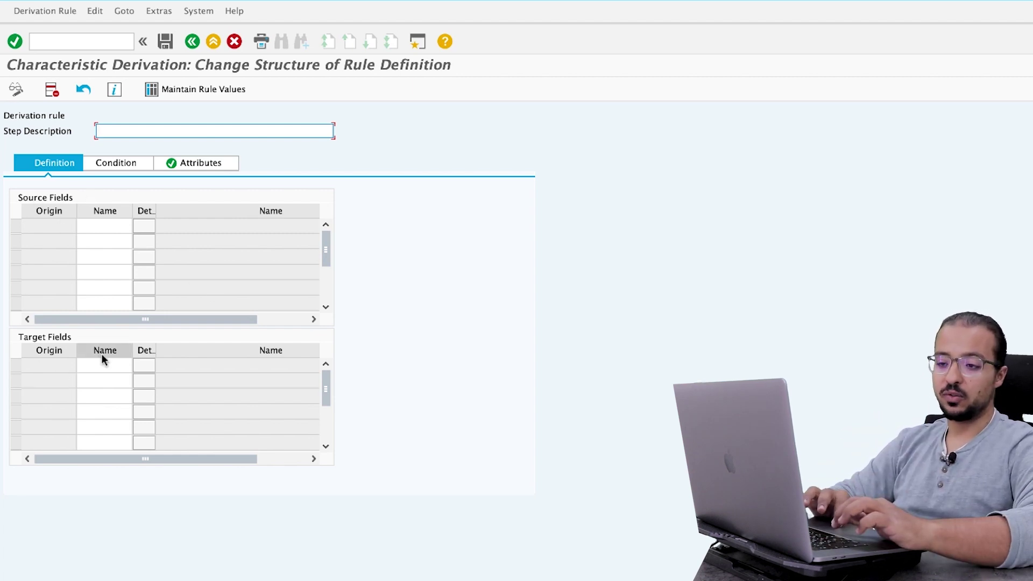
Set REGIO and KMLAND as source fields and WWRG2 (Region 2) as the target field.
{"action": "left_click", "coordinate": [104, 227]}
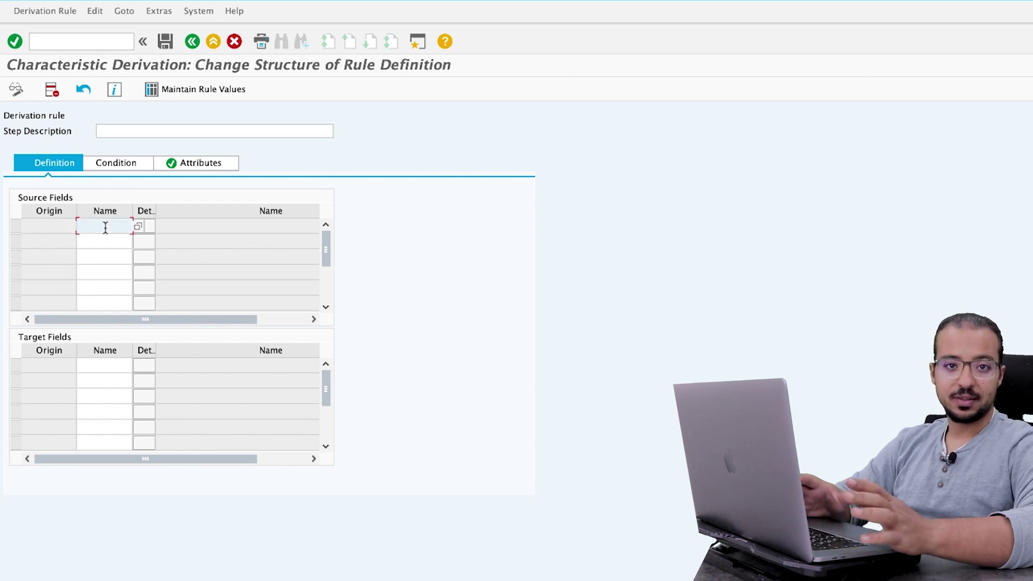
{"action": "left_click", "coordinate": [137, 226]}
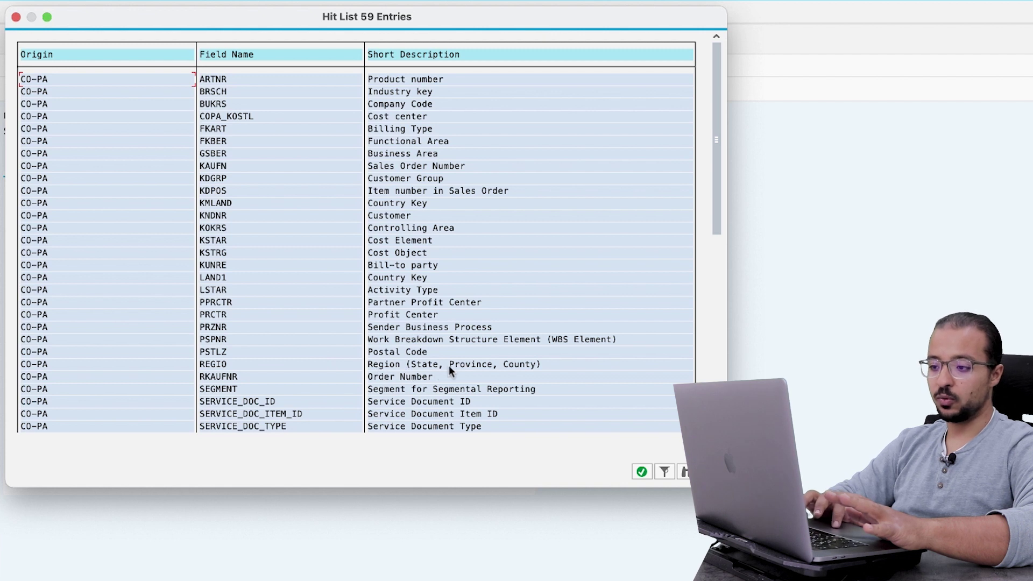
{"action": "double_click", "coordinate": [225, 364]}
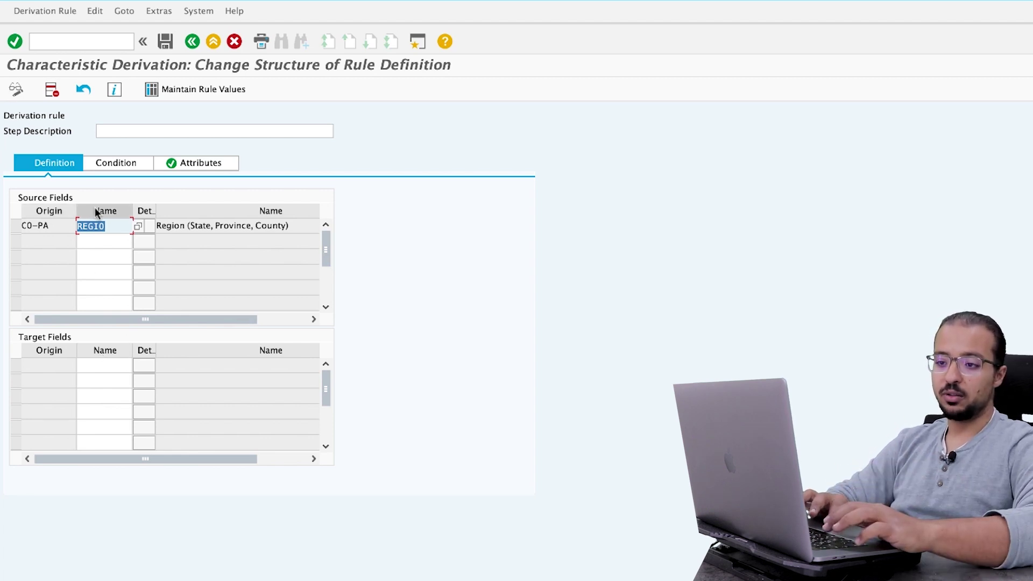
{"action": "left_click", "coordinate": [93, 240]}
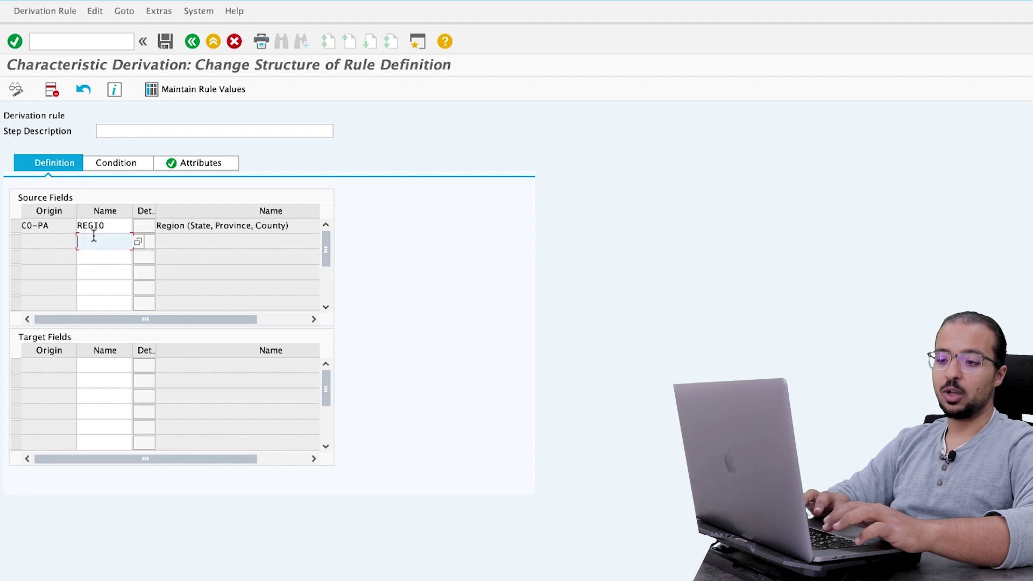
{"action": "left_click", "coordinate": [139, 242]}
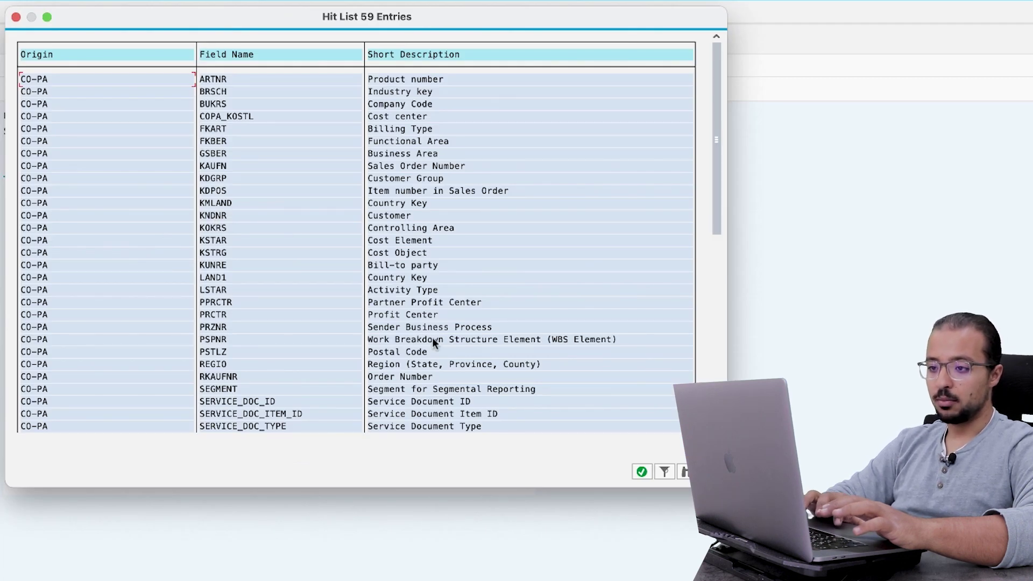
{"action": "double_click", "coordinate": [218, 200]}
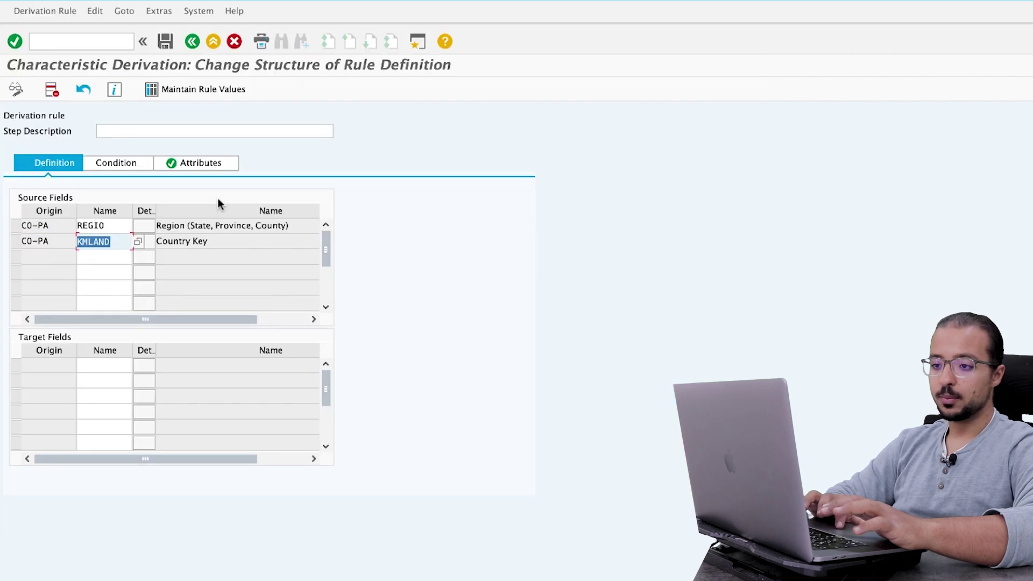
{"action": "left_click", "coordinate": [103, 369]}
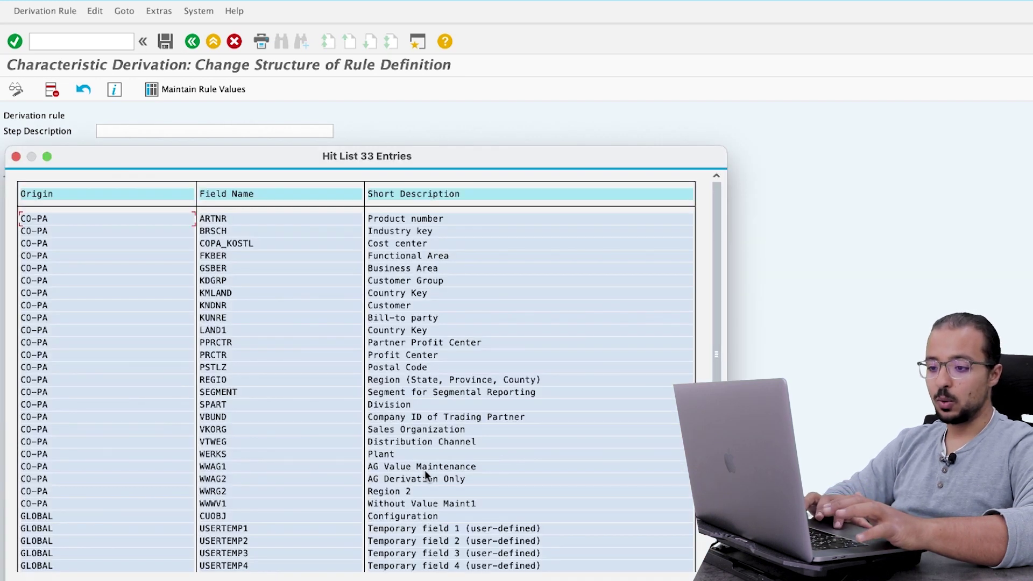
{"action": "left_click", "coordinate": [392, 492]}
{"action": "double_click", "coordinate": [204, 491]}
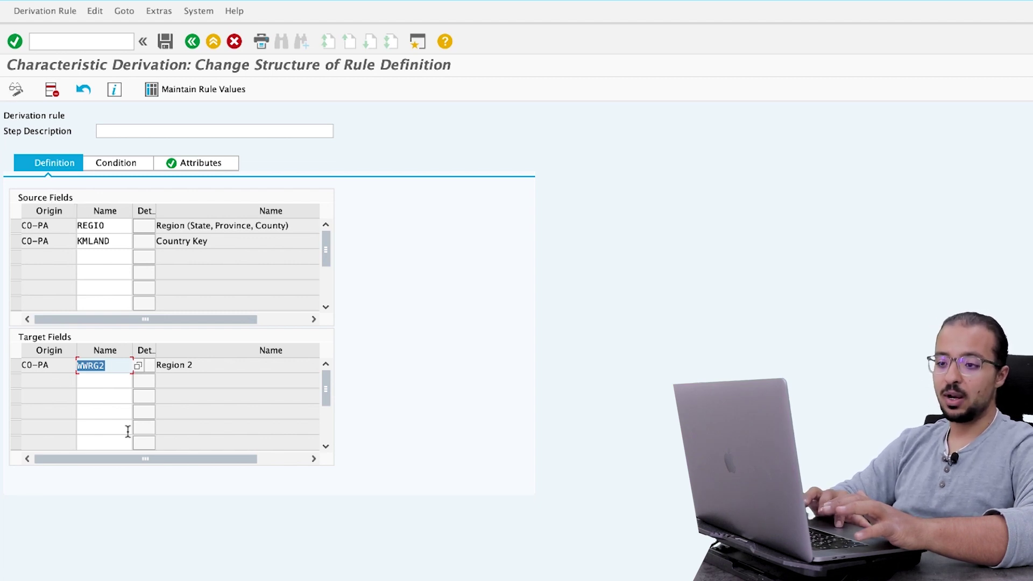
Add a rule condition that Company Code BUKRS = AG01.
{"action": "left_click", "coordinate": [115, 162]}
{"action": "left_click", "coordinate": [105, 225]}
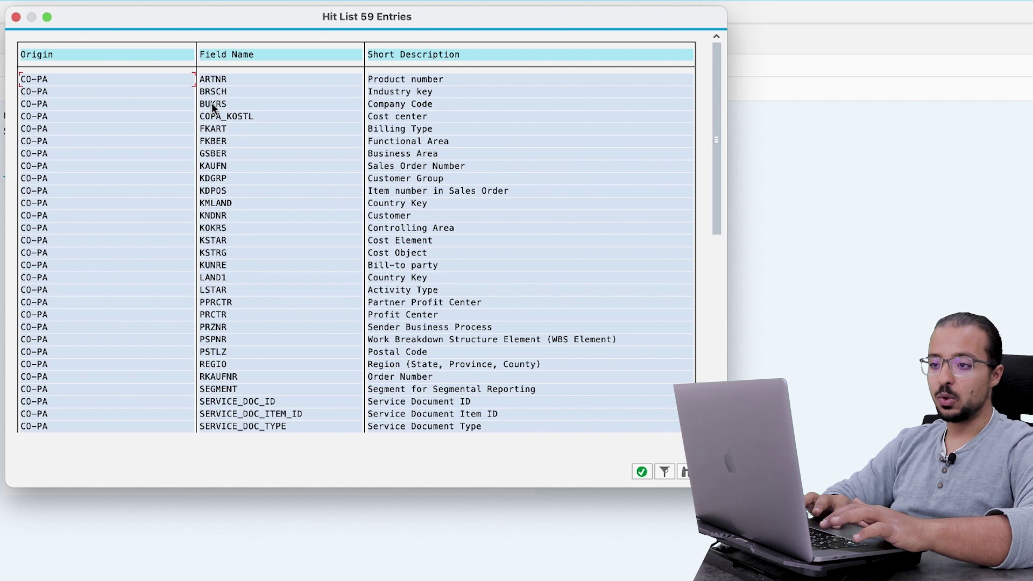
{"action": "double_click", "coordinate": [356, 104]}
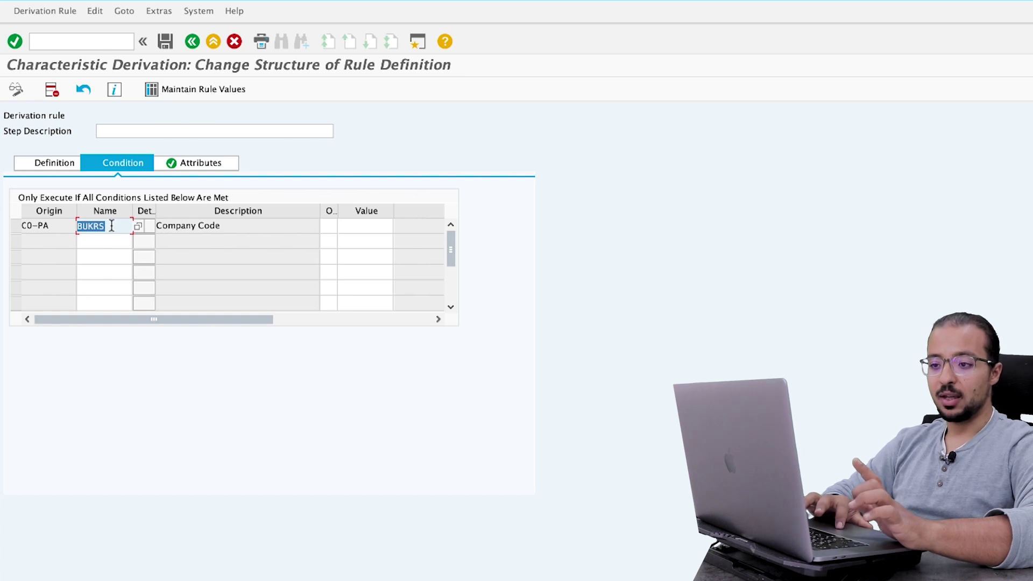
{"action": "left_click", "coordinate": [331, 225]}
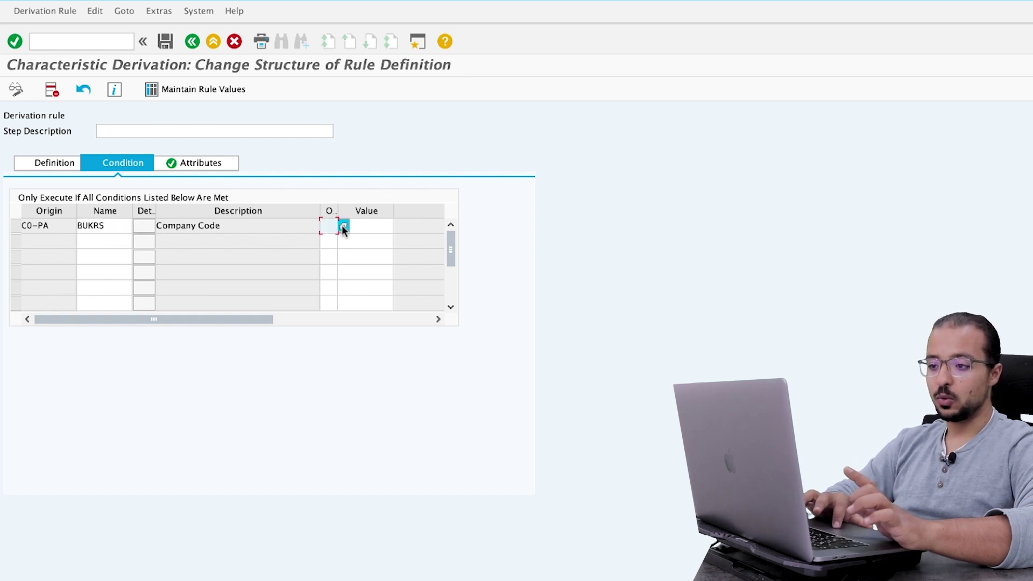
{"action": "left_click", "coordinate": [343, 226]}
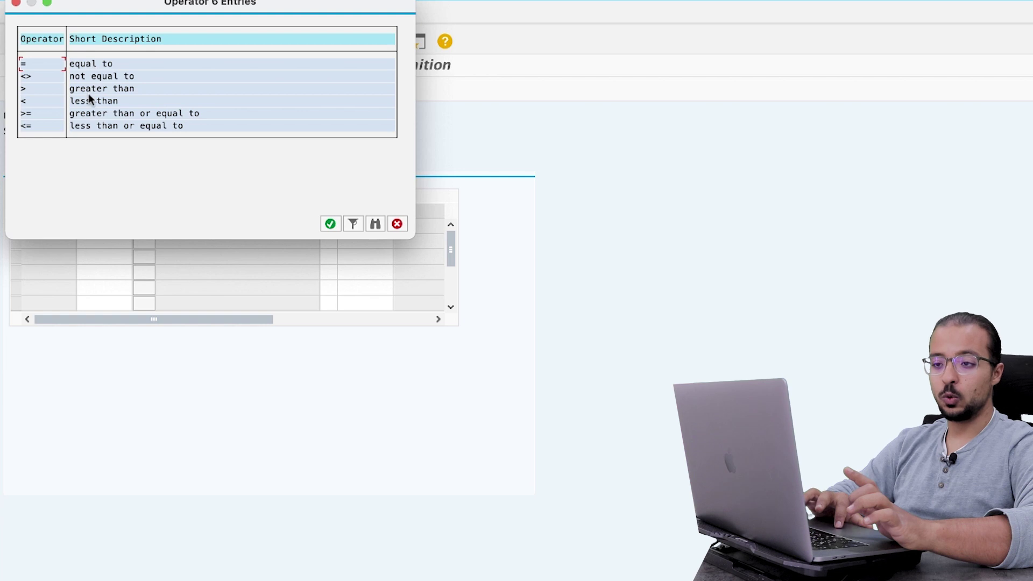
{"action": "double_click", "coordinate": [47, 63]}
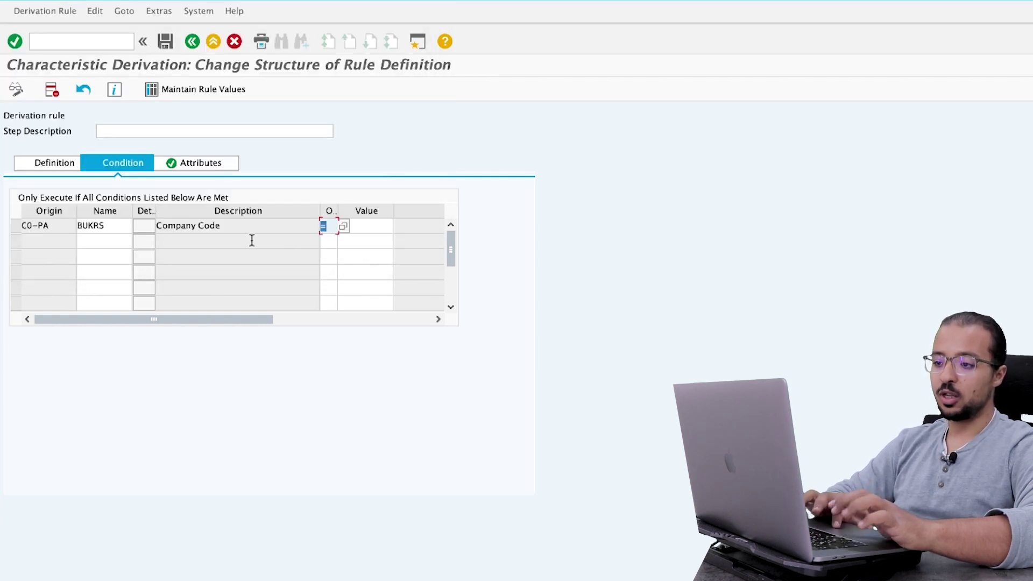
{"action": "left_click", "coordinate": [378, 225]}
{"action": "type", "text": "AG01"}
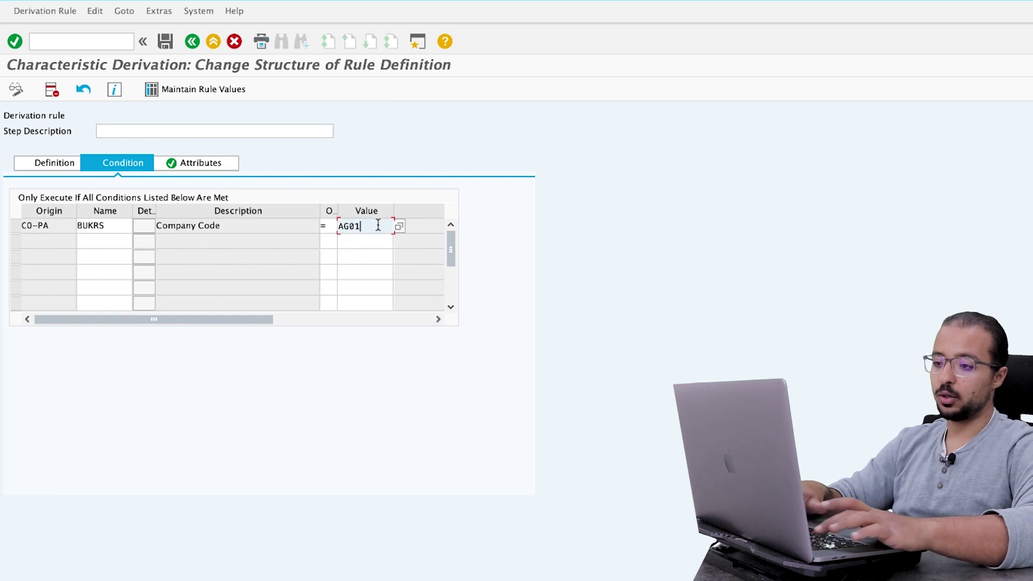
{"action": "key", "text": "Return"}
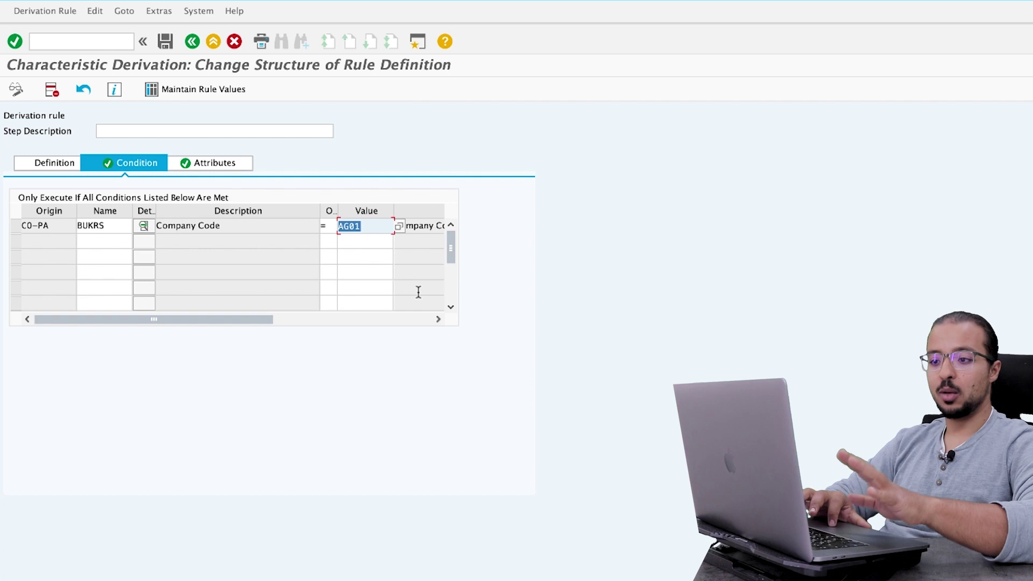
{"action": "left_click", "coordinate": [117, 241]}
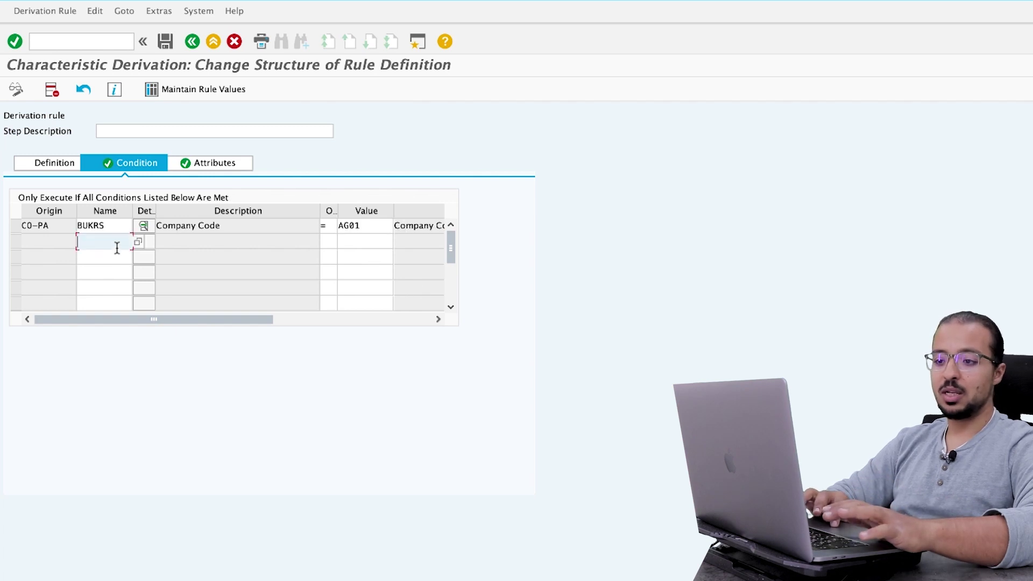
{"action": "left_click", "coordinate": [117, 256]}
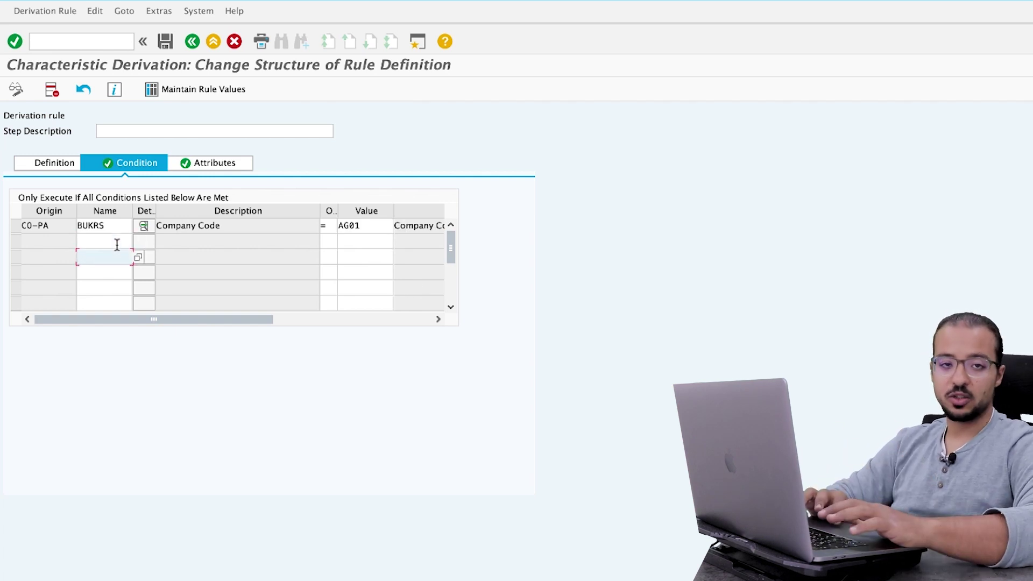
Switch off 'Issue error message if no value found' in the rule's attributes.
{"action": "left_click", "coordinate": [208, 165]}
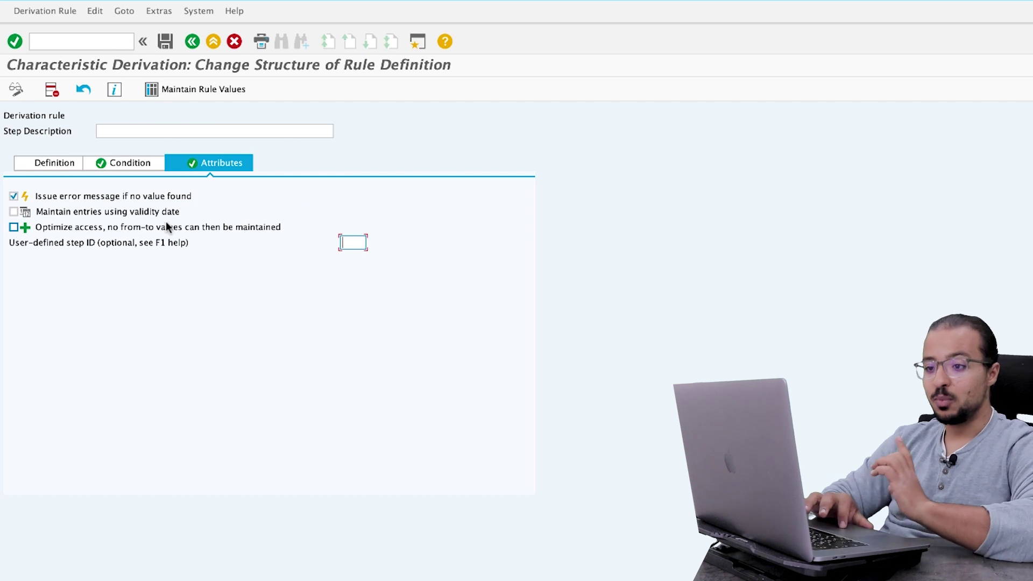
{"action": "left_click", "coordinate": [15, 198]}
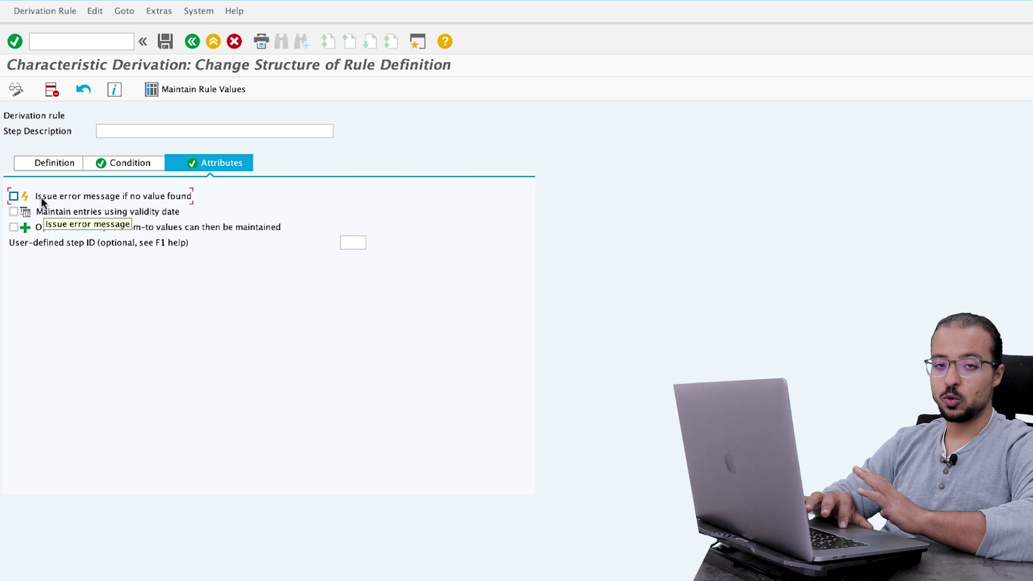
{"action": "left_click", "coordinate": [14, 196]}
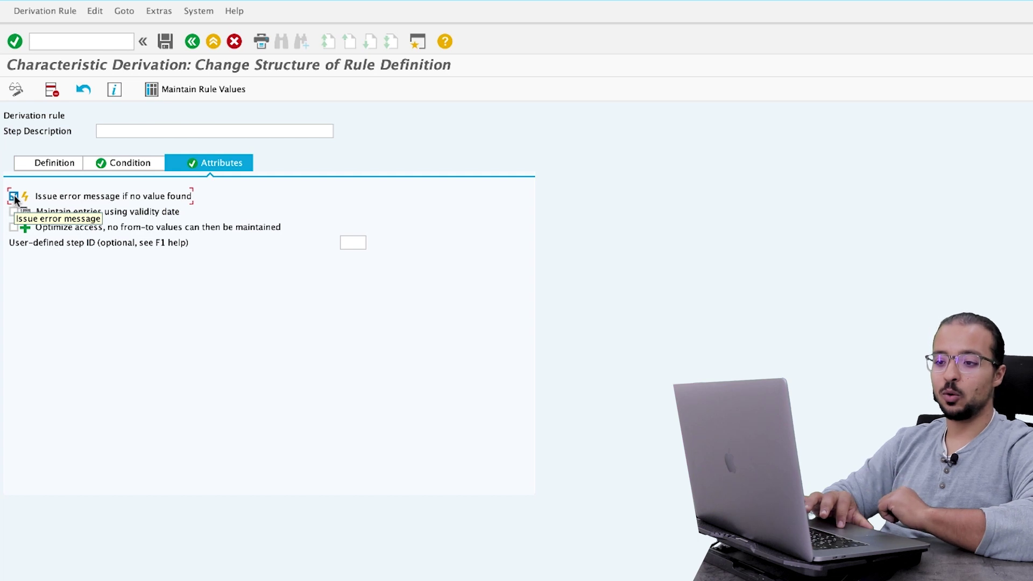
{"action": "left_click", "coordinate": [14, 197]}
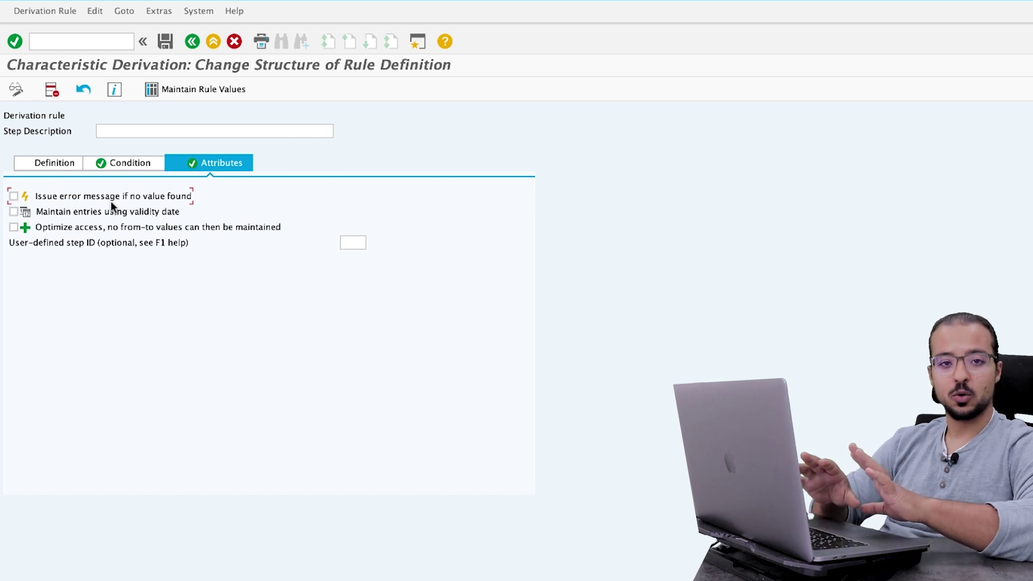
{"action": "left_click", "coordinate": [163, 130]}
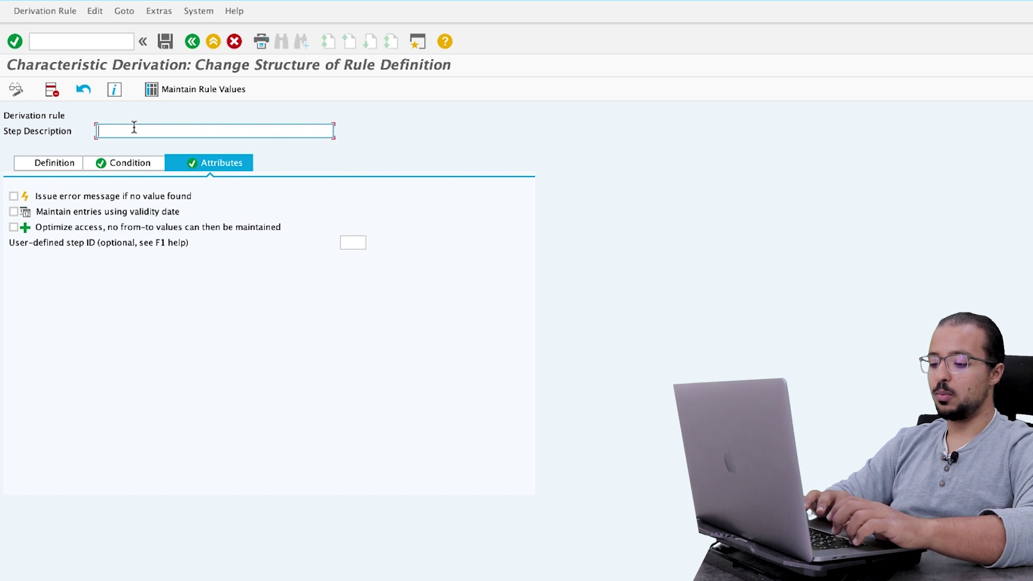
Enter the step description 'Region from REGIO + Country' and go on to maintain rule values.
{"action": "type", "text": "Reg"}
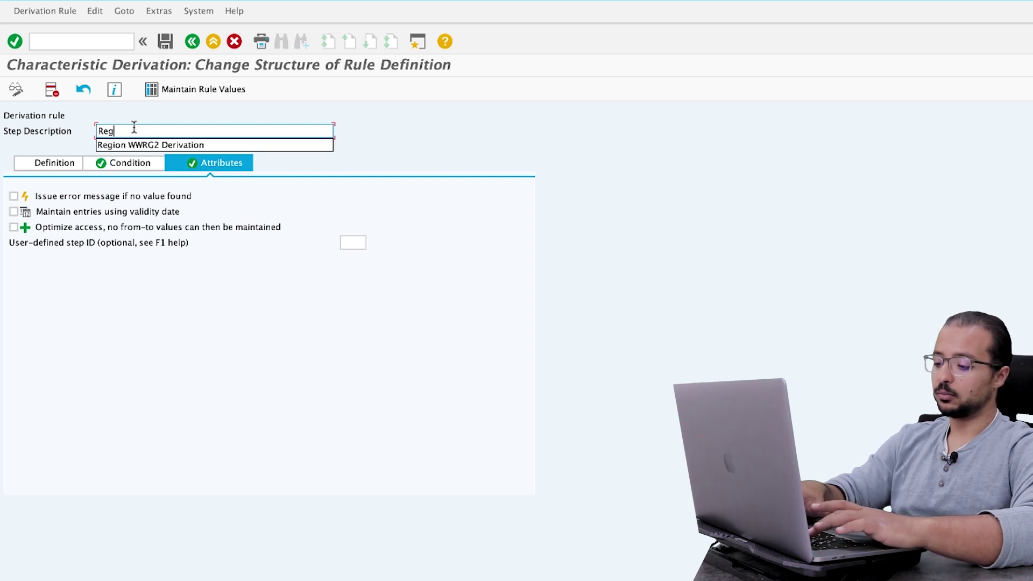
{"action": "type", "text": "ion from "}
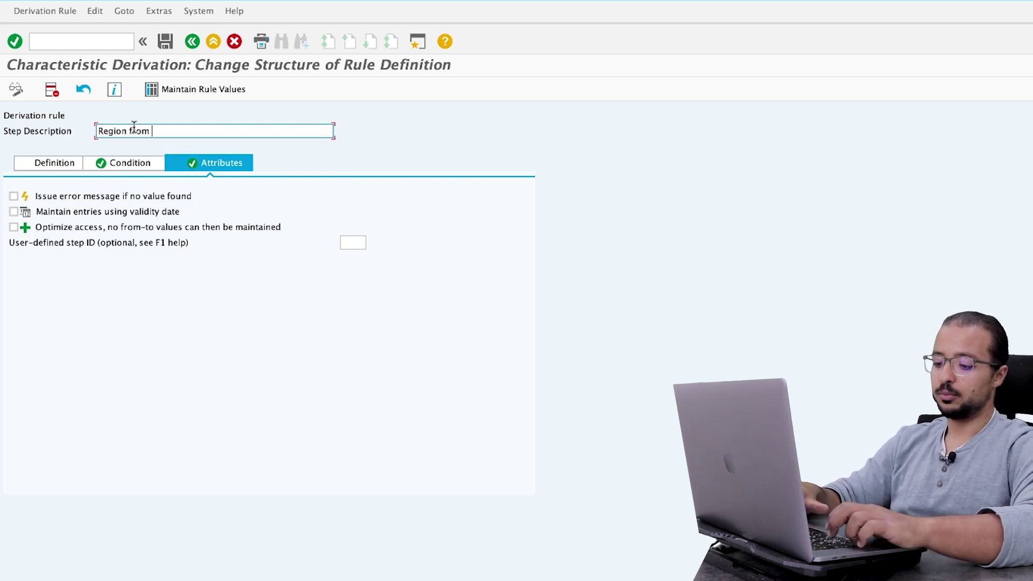
{"action": "type", "text": "REGI"}
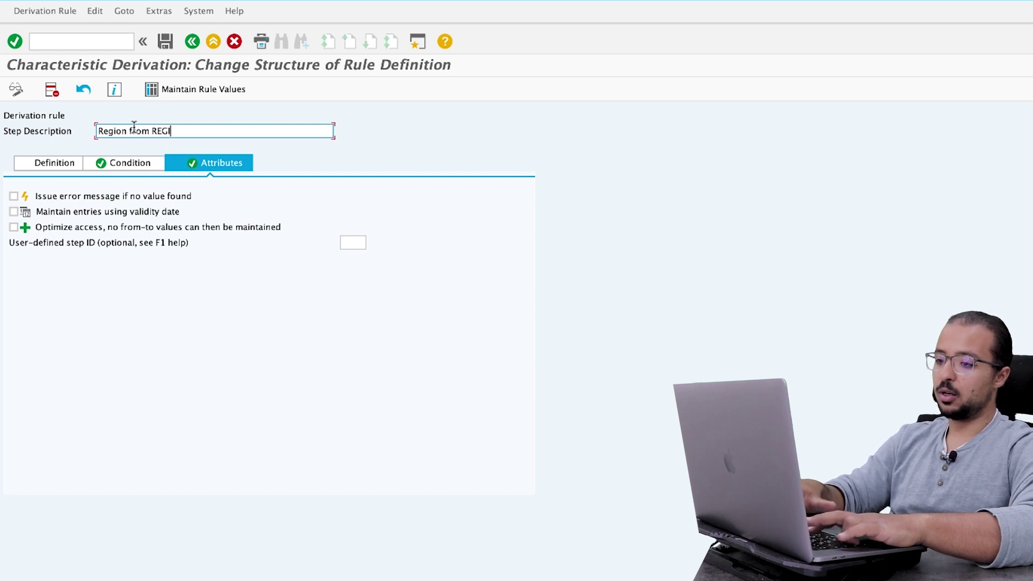
{"action": "type", "text": "O + C"}
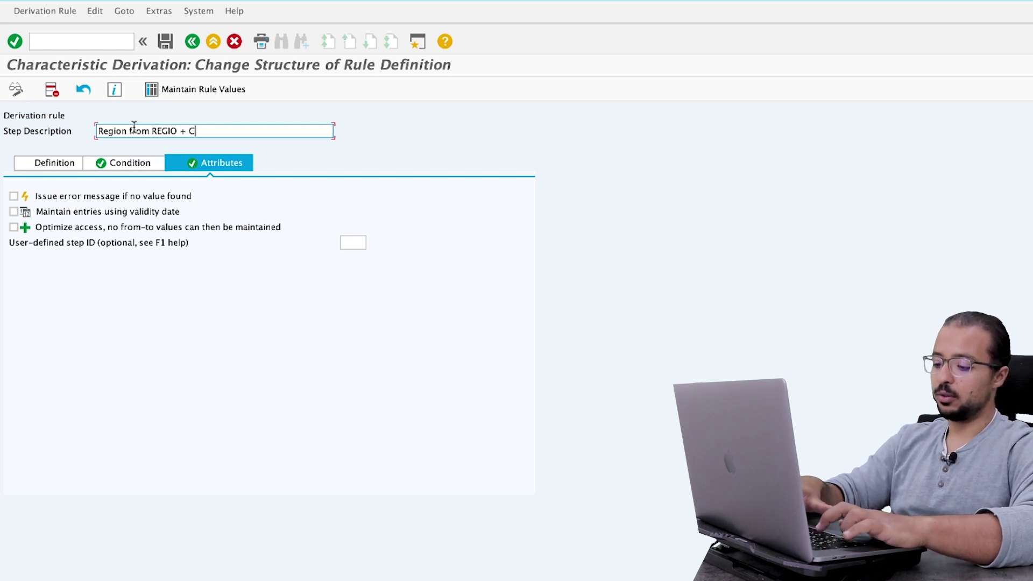
{"action": "type", "text": "ountry"}
{"action": "key", "text": "Return"}
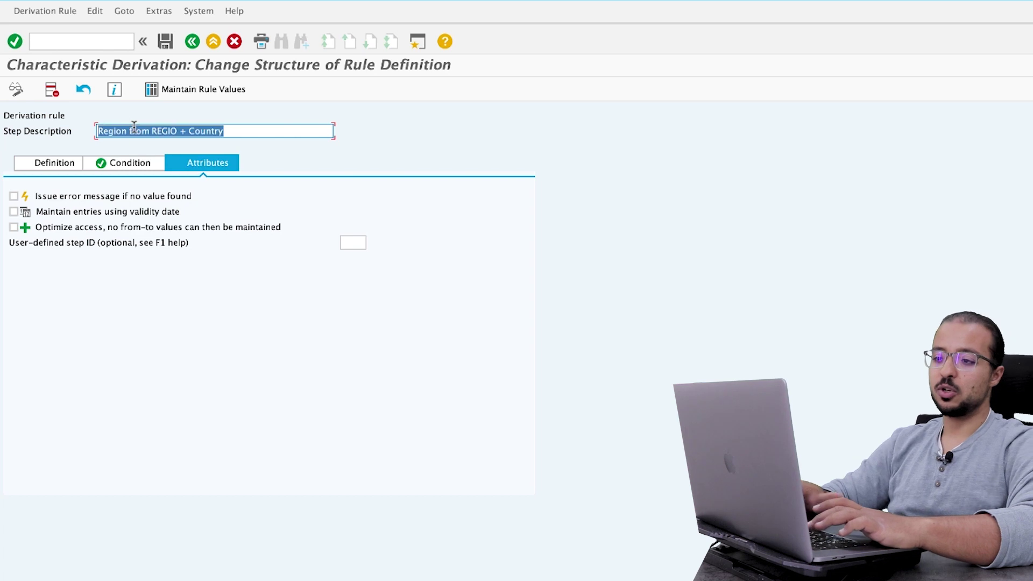
{"action": "left_click", "coordinate": [164, 92]}
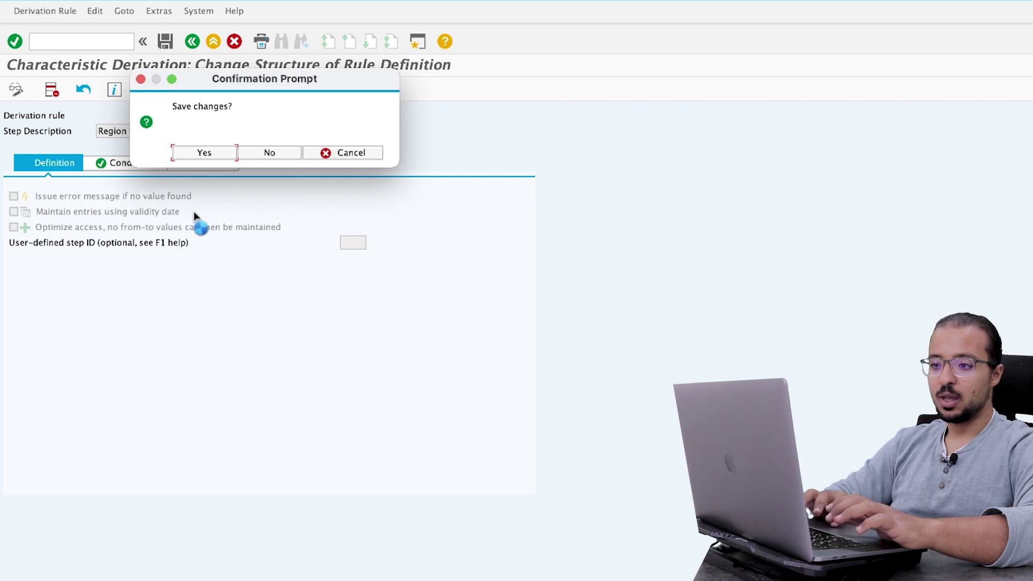
Save the rule definition and map region 06, country FR to Region 2 SOUTH.
{"action": "left_click", "coordinate": [199, 152]}
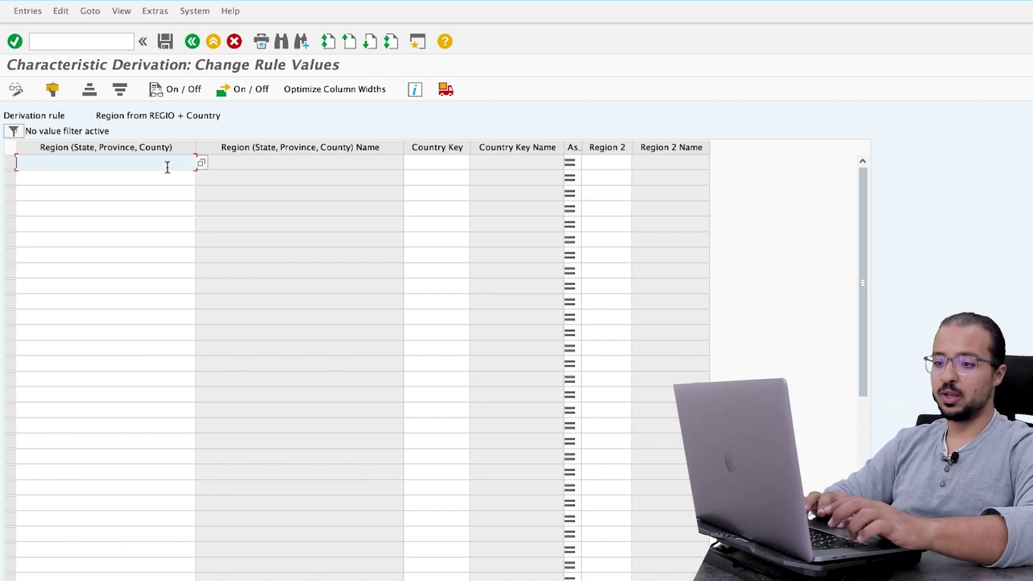
{"action": "left_click", "coordinate": [422, 162]}
{"action": "type", "text": "FR"}
{"action": "left_click", "coordinate": [116, 162]}
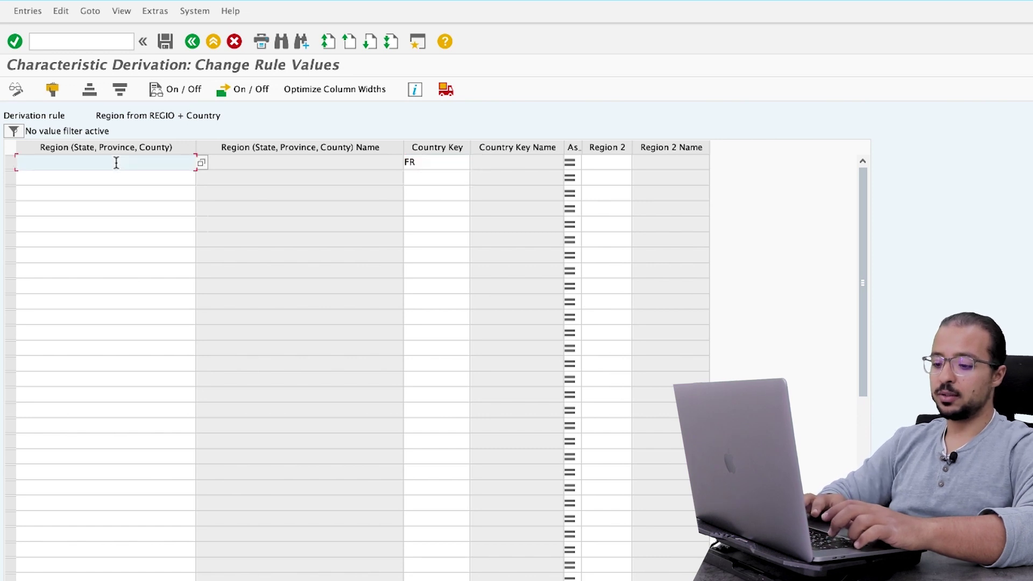
{"action": "type", "text": "06"}
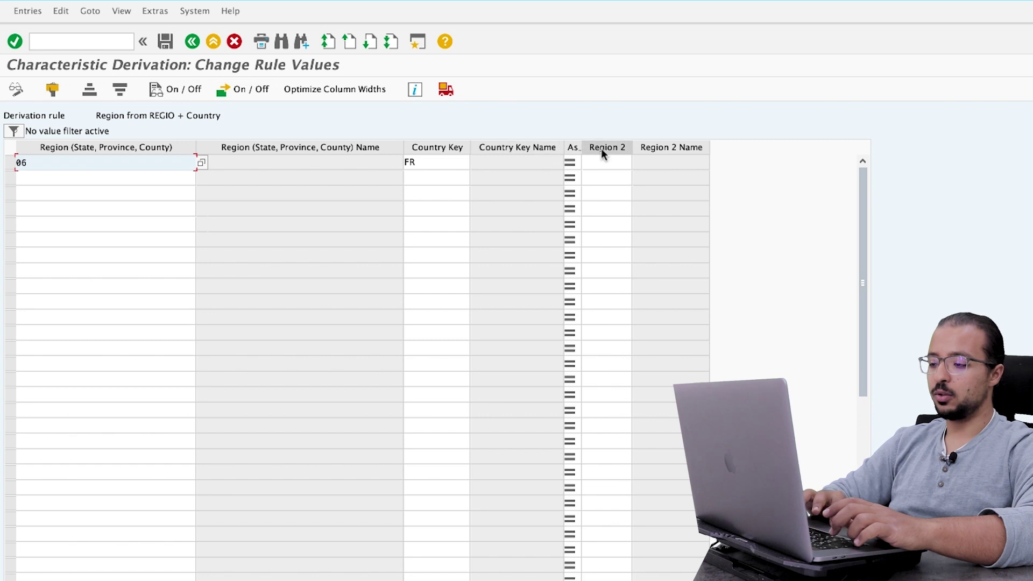
{"action": "left_click", "coordinate": [600, 162]}
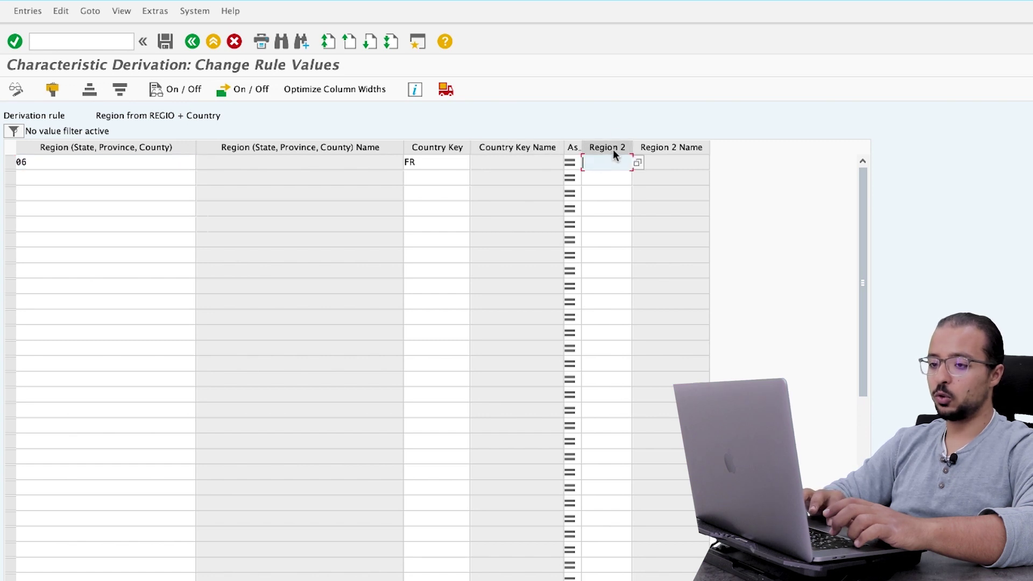
{"action": "type", "text": "Soutj"}
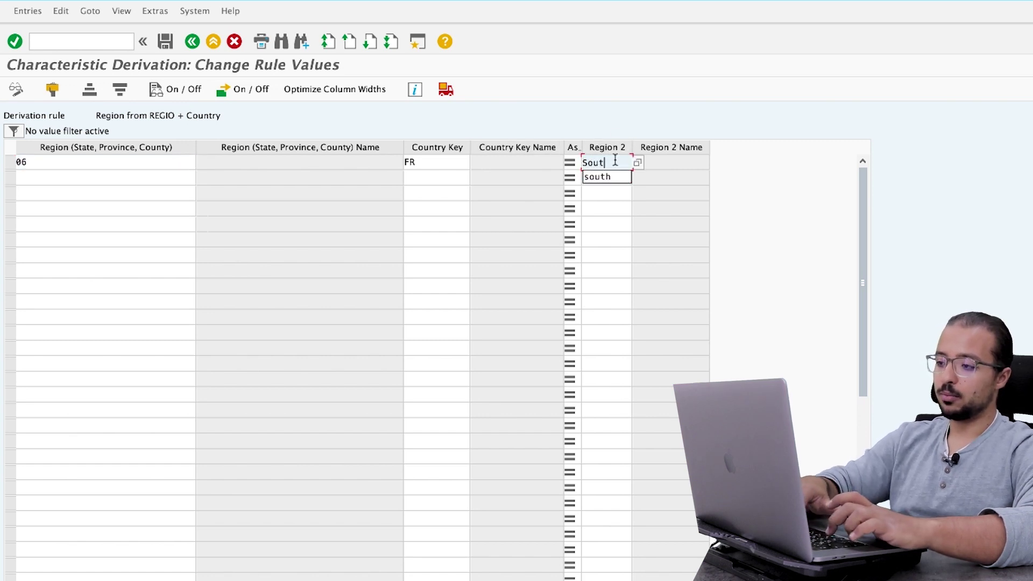
{"action": "key", "text": "BackSpace"}
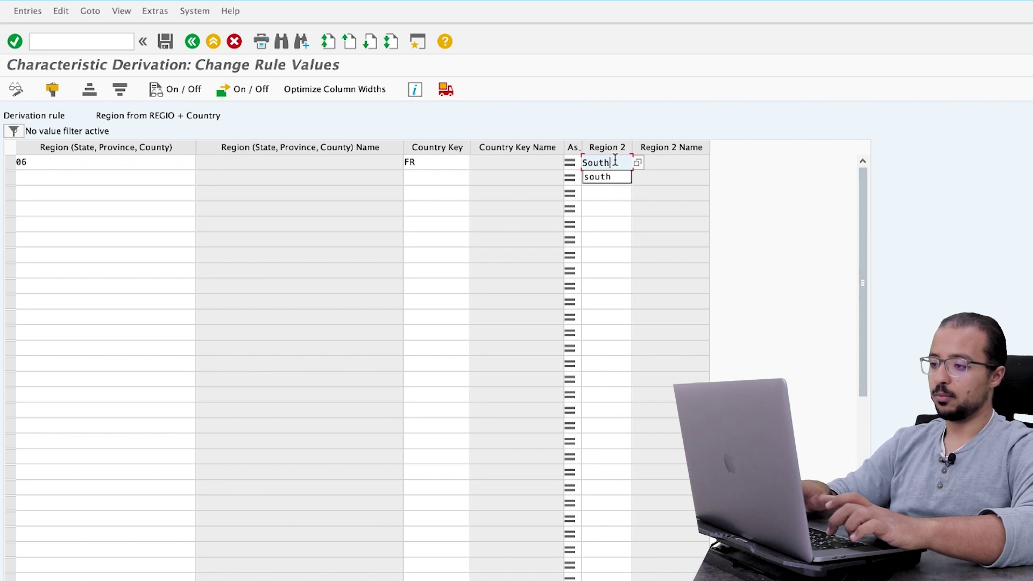
{"action": "type", "text": "h"}
{"action": "key", "text": "Return"}
Map region 75, country FR to Region 2 NORTH and save the rule values.
{"action": "left_click", "coordinate": [149, 171]}
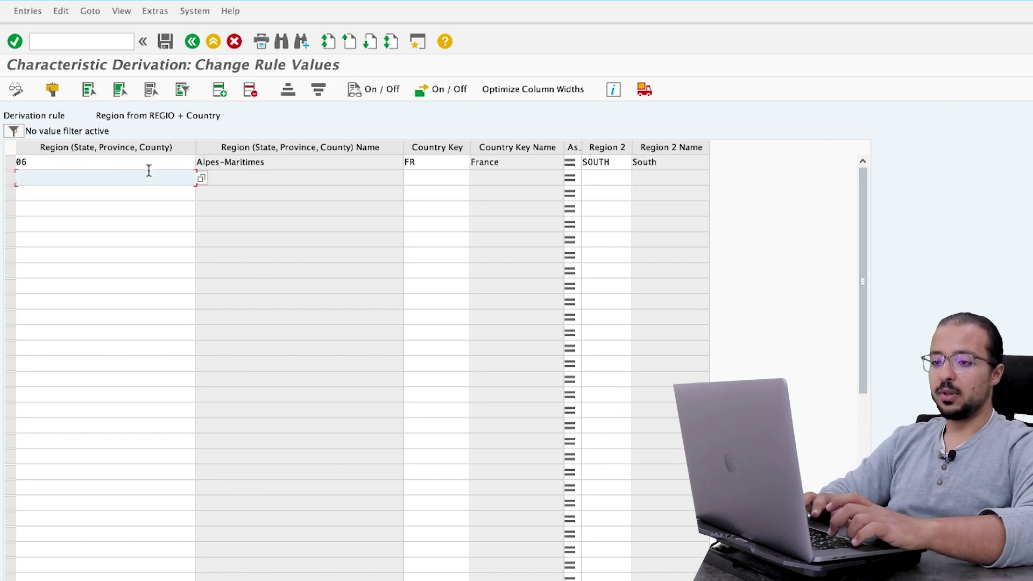
{"action": "type", "text": "75"}
{"action": "left_click", "coordinate": [428, 177]}
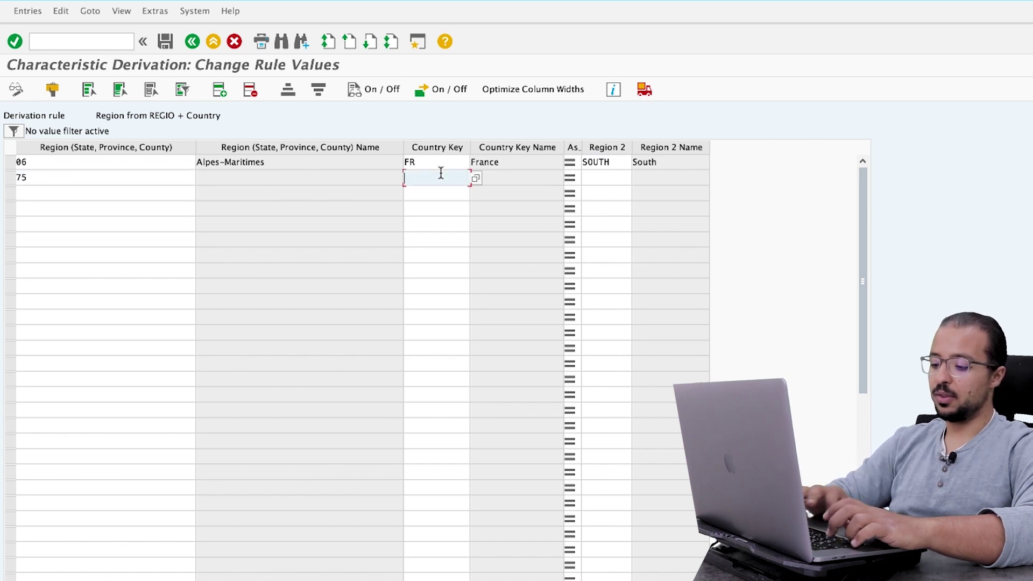
{"action": "type", "text": "FR"}
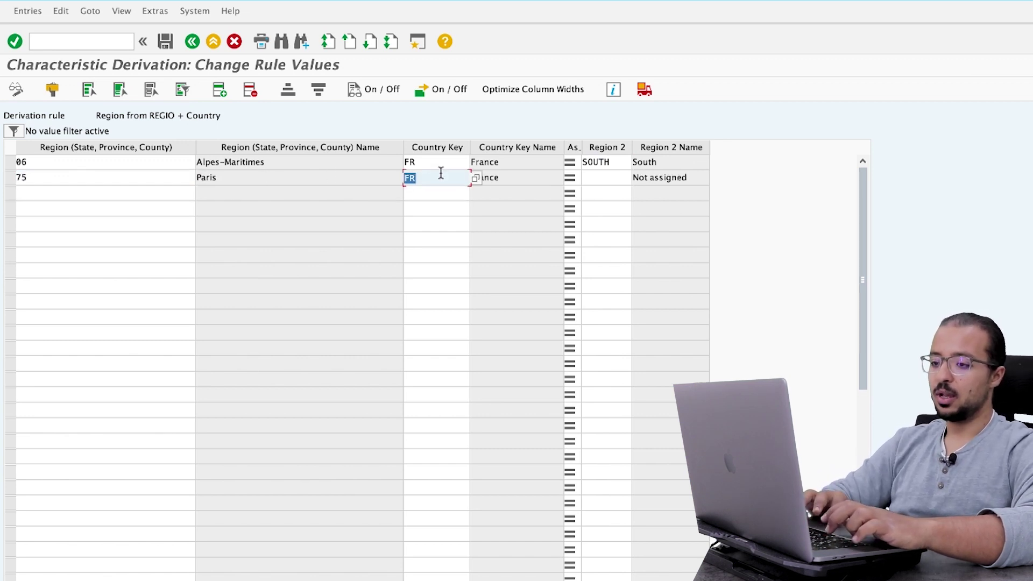
{"action": "left_click", "coordinate": [615, 178]}
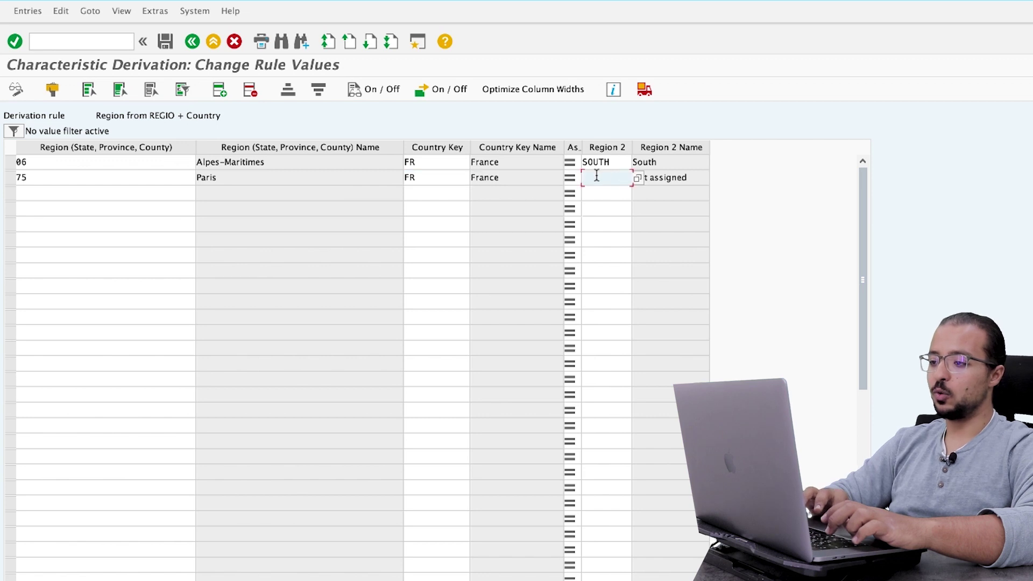
{"action": "type", "text": "North"}
{"action": "key", "text": "Return"}
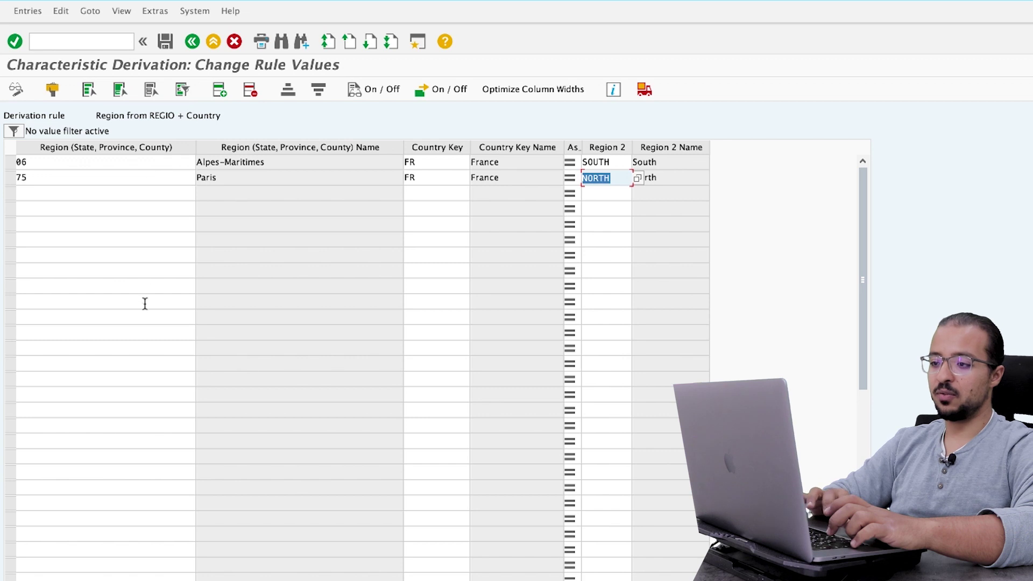
{"action": "left_click", "coordinate": [164, 46]}
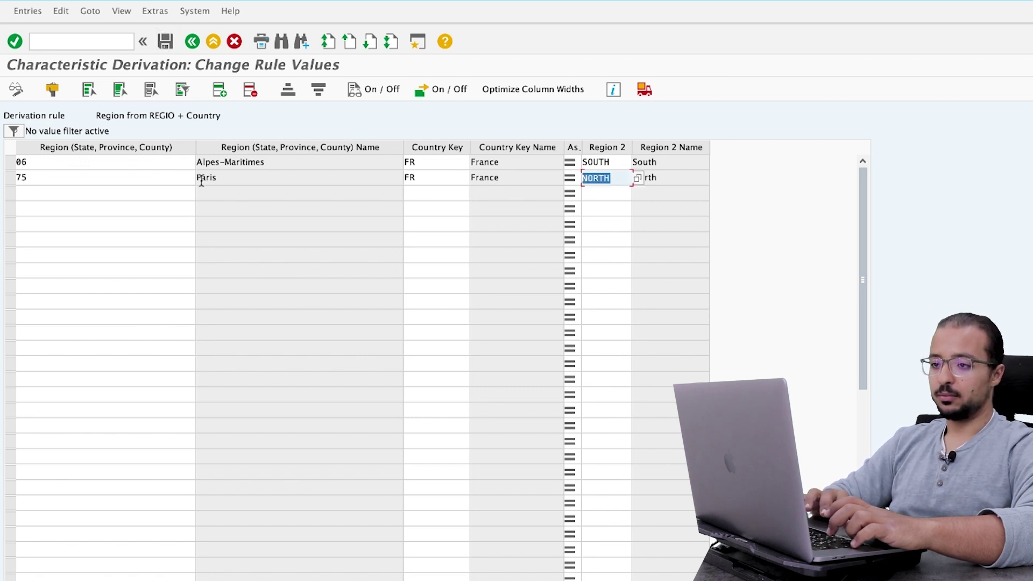
Back in the strategy, select step 19 and test the derivation with customer AGC01.
{"action": "left_click", "coordinate": [192, 42]}
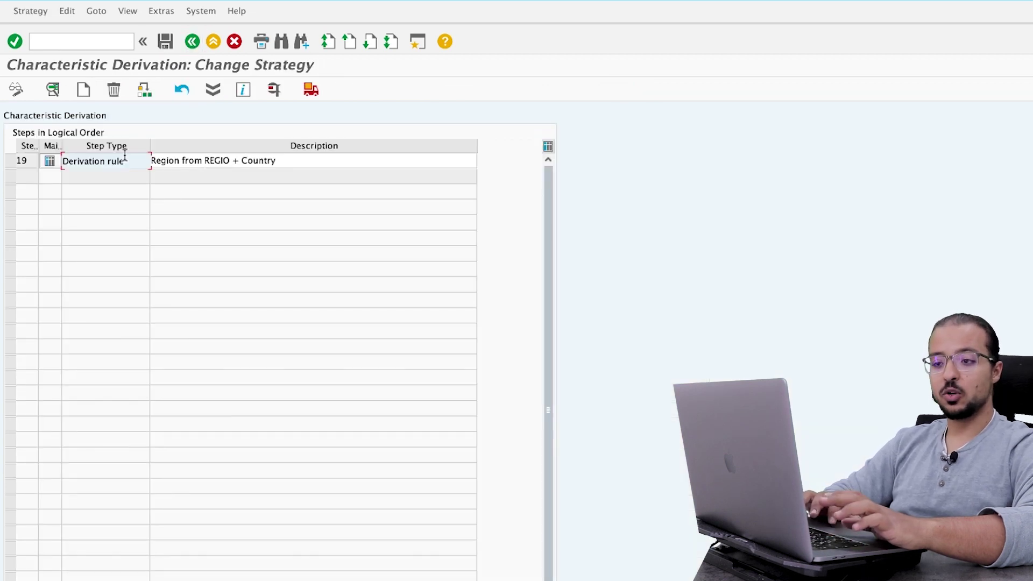
{"action": "left_click", "coordinate": [9, 162]}
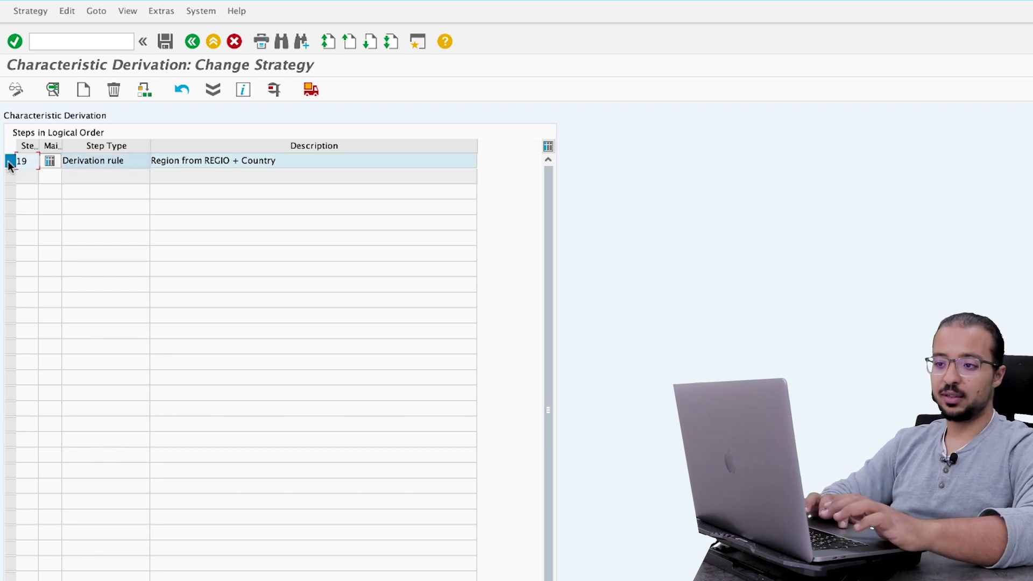
{"action": "left_click", "coordinate": [277, 95]}
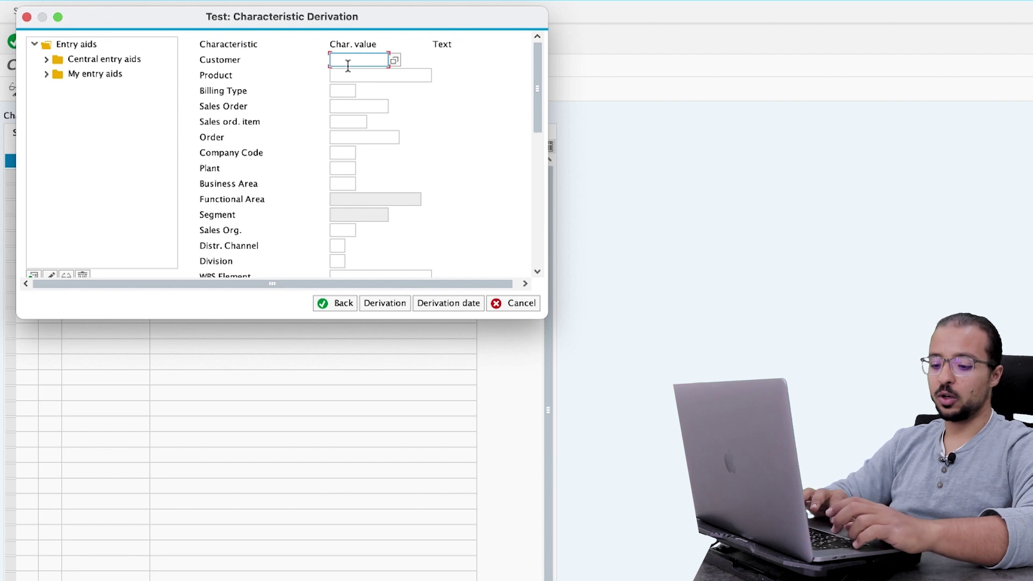
{"action": "type", "text": "AGC01"}
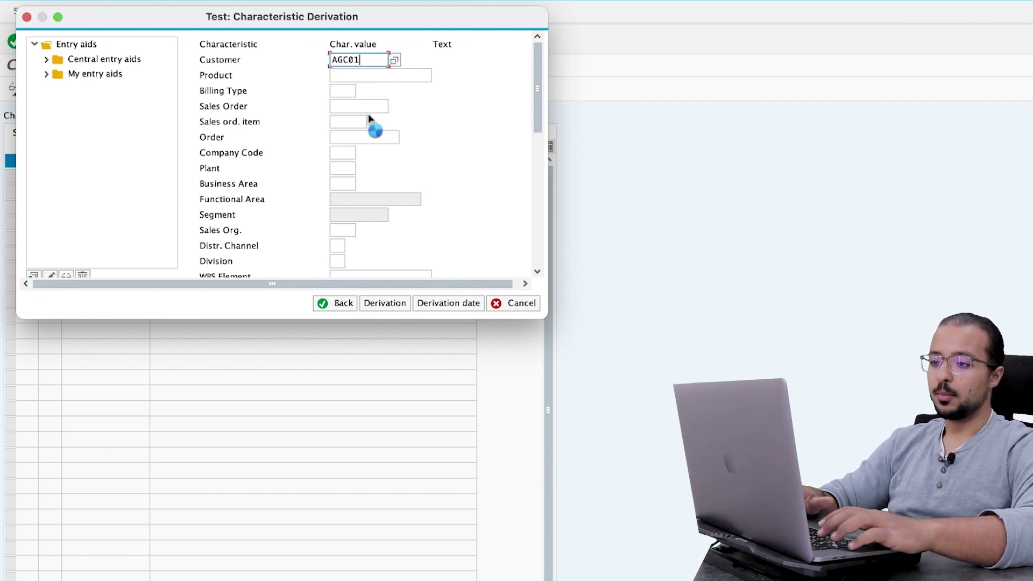
{"action": "key", "text": "Return"}
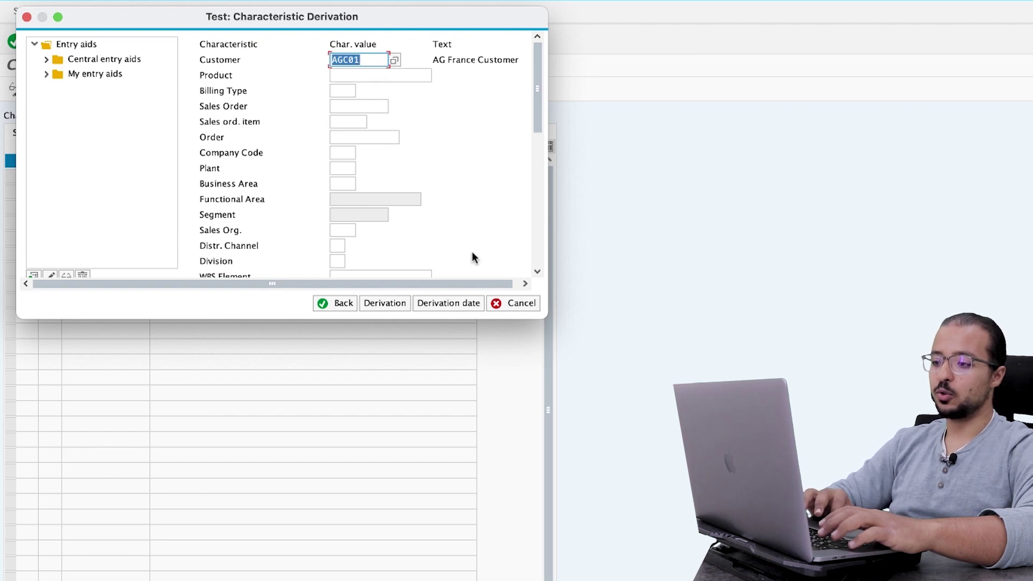
Close the test and check business partner AGC01's address region 06 in the BP transaction.
{"action": "left_click", "coordinate": [514, 303]}
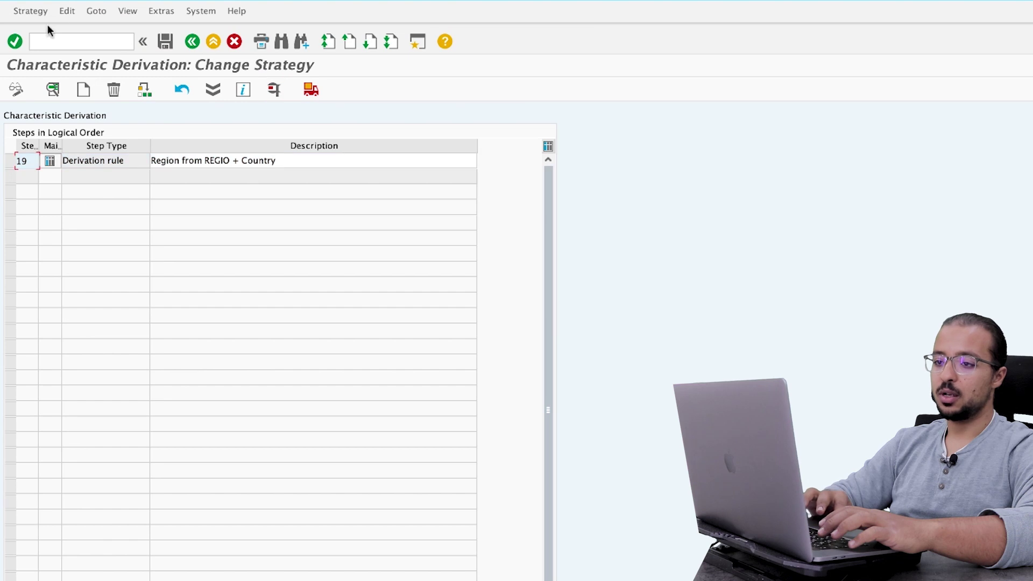
{"action": "left_click", "coordinate": [50, 39]}
{"action": "type", "text": "/o"}
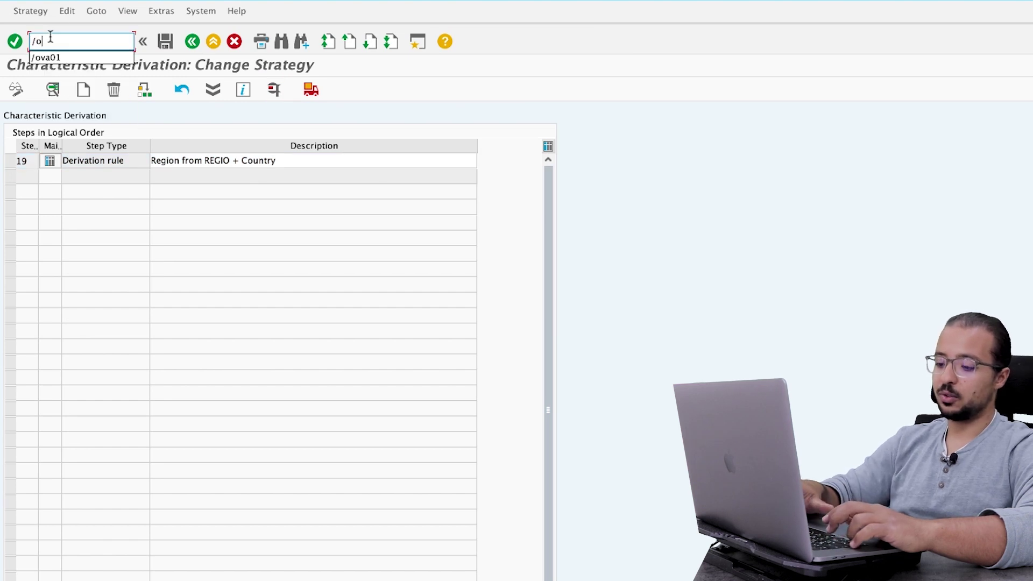
{"action": "type", "text": "bp"}
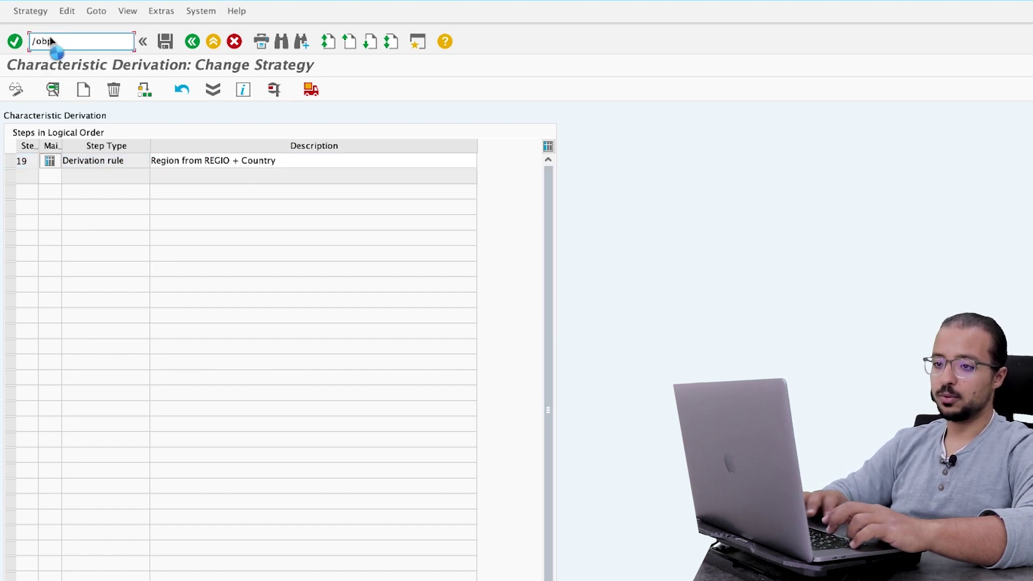
{"action": "key", "text": "Return"}
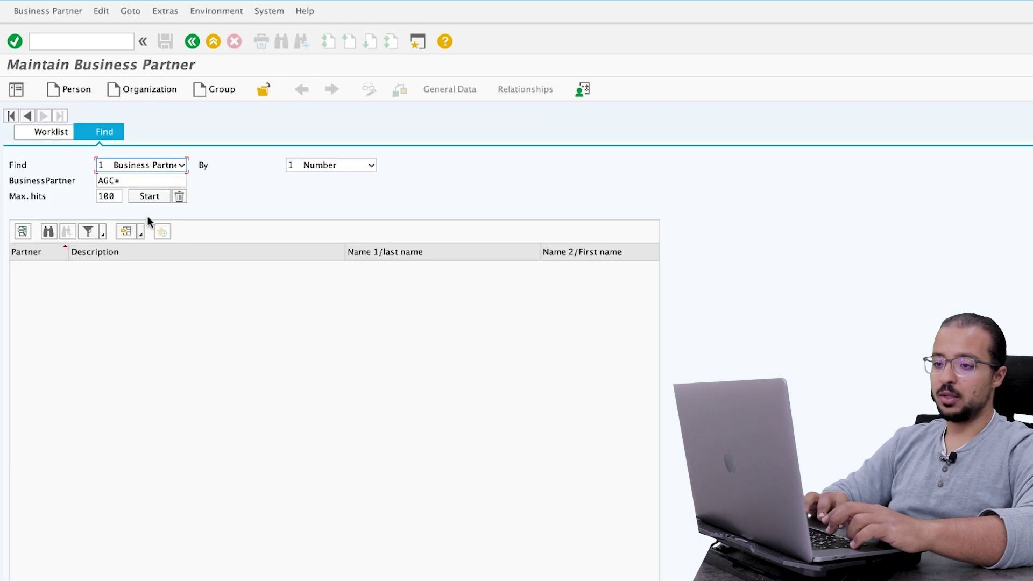
{"action": "left_click", "coordinate": [148, 197]}
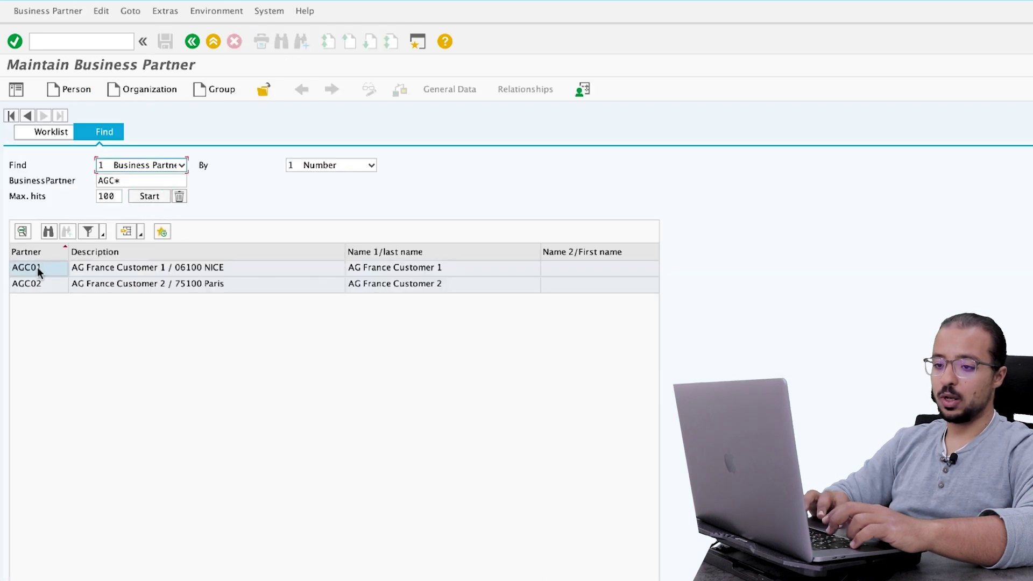
{"action": "double_click", "coordinate": [43, 269]}
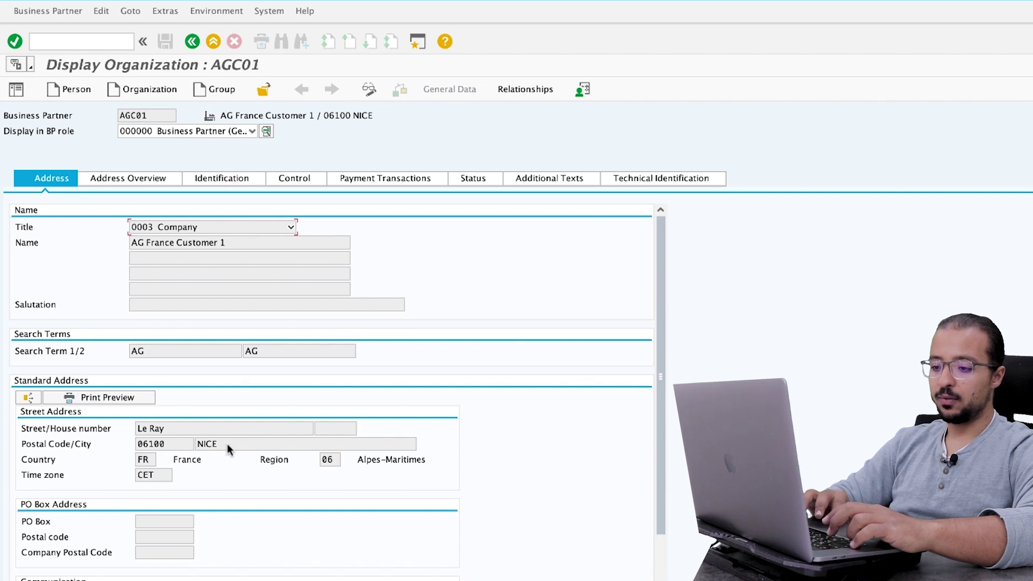
{"action": "double_click", "coordinate": [337, 460]}
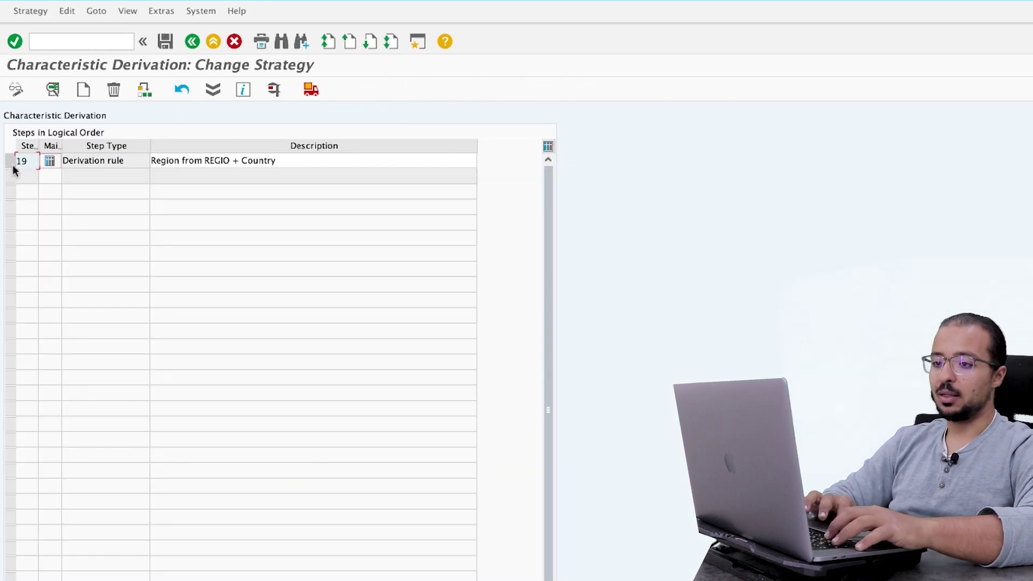
Retest step 19 for AGC01: FR, postal code 06100 and region 06 derive, but Region 2 stays empty.
{"action": "left_click", "coordinate": [10, 161]}
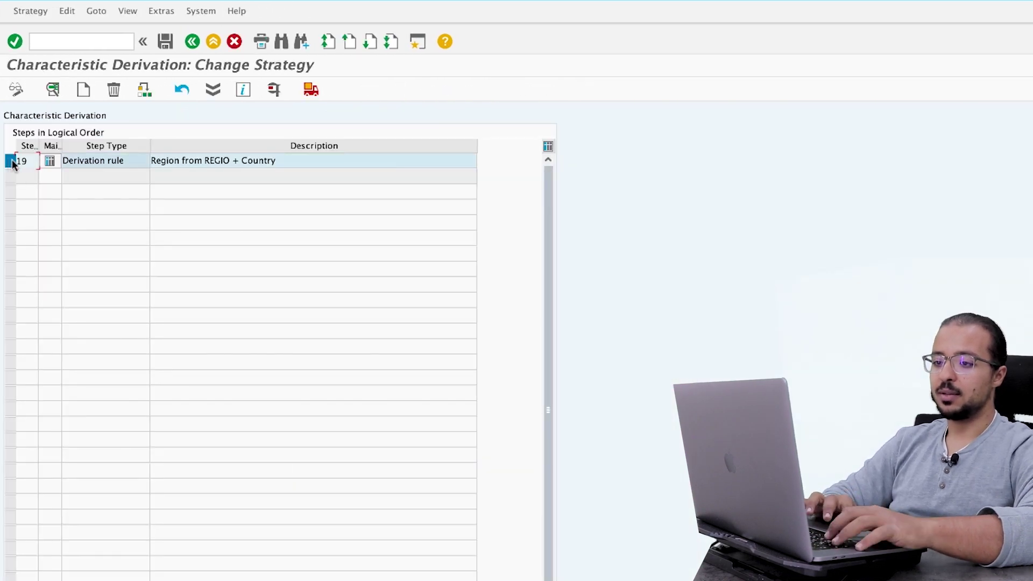
{"action": "left_click", "coordinate": [272, 89]}
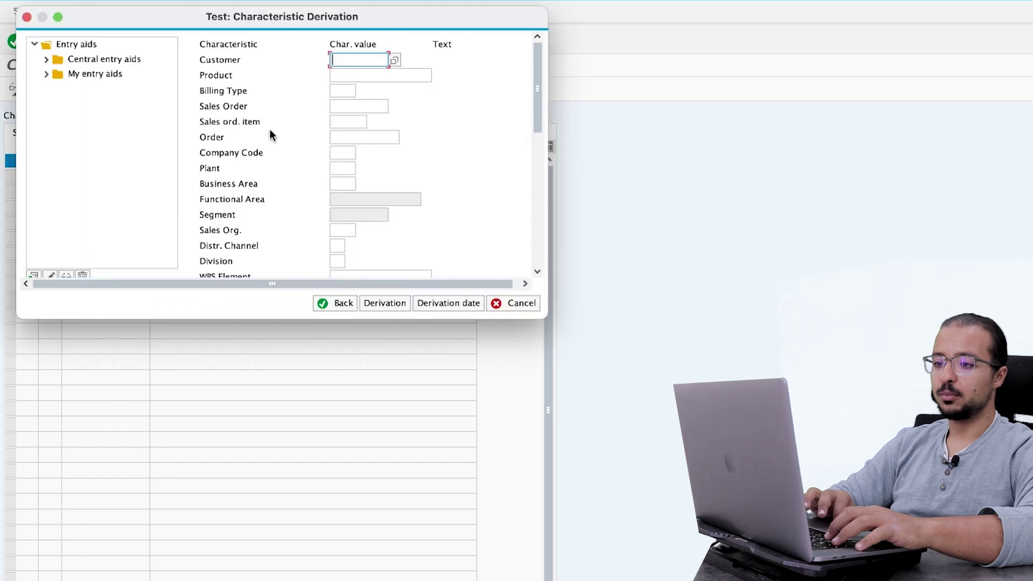
{"action": "type", "text": "AGC"}
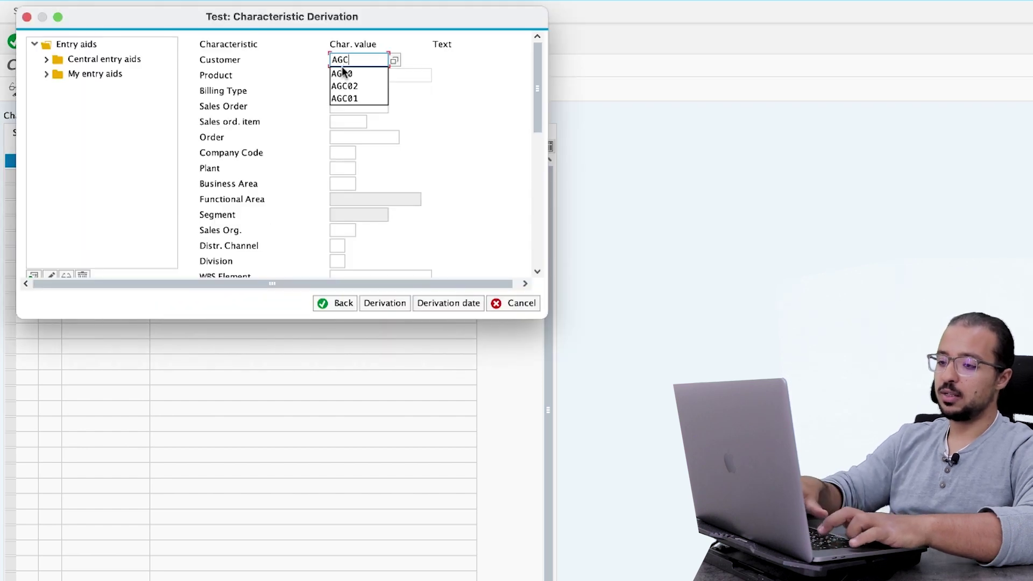
{"action": "type", "text": "01"}
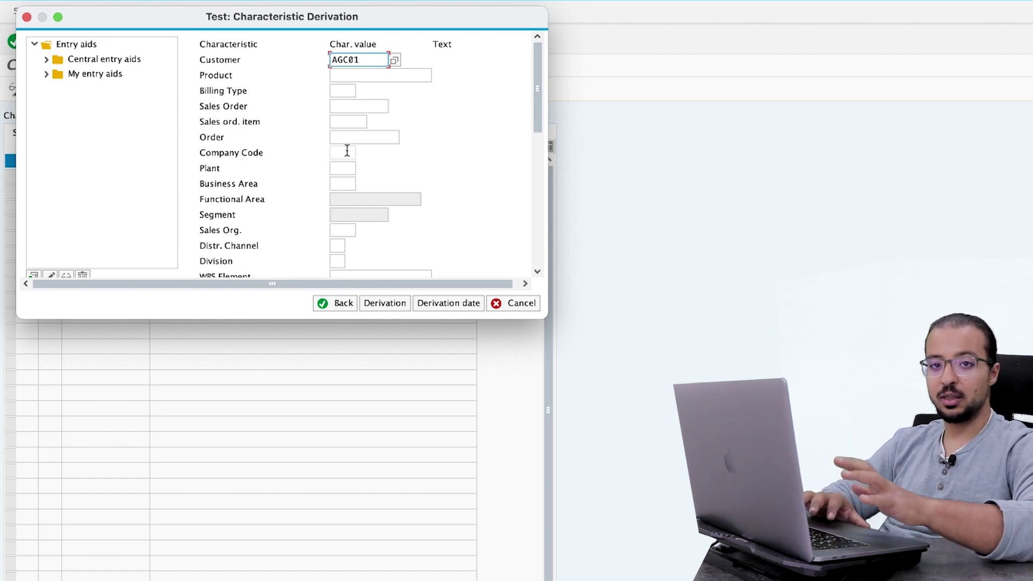
{"action": "left_click", "coordinate": [380, 303]}
{"action": "left_click", "coordinate": [539, 173]}
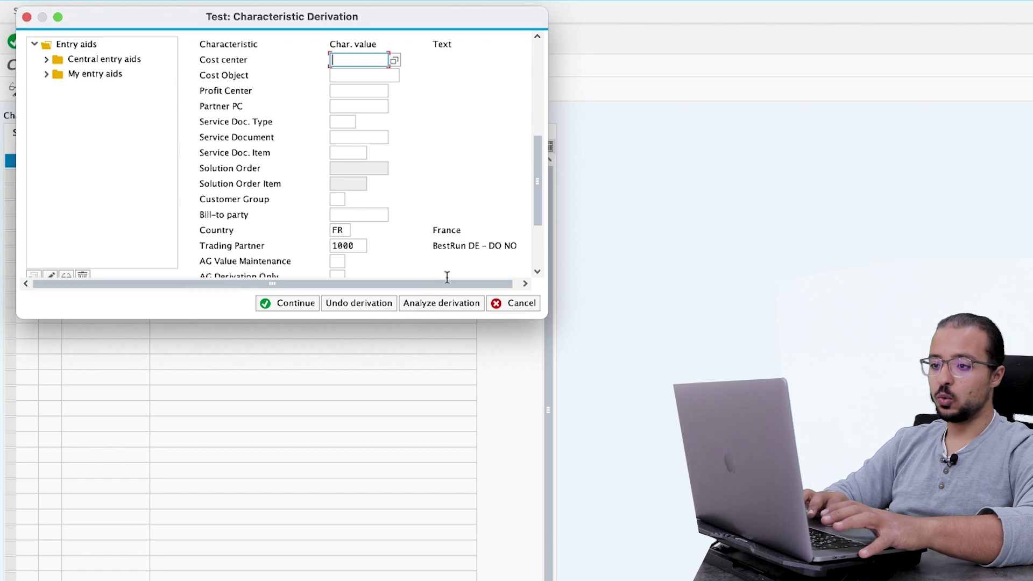
{"action": "left_click", "coordinate": [538, 250]}
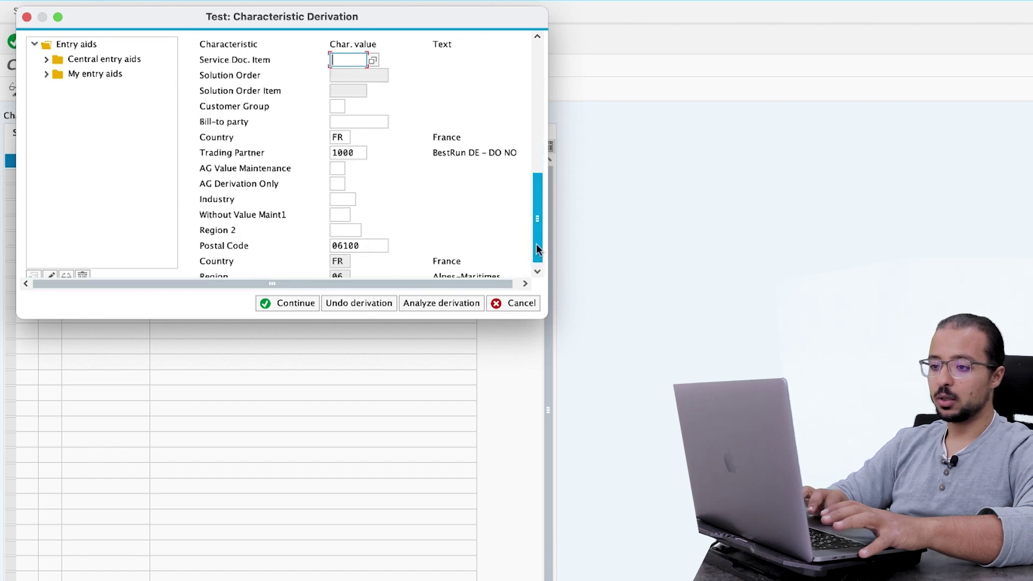
{"action": "left_click", "coordinate": [203, 228]}
{"action": "left_click_drag", "start_coordinate": [202, 228], "coordinate": [275, 225]}
{"action": "left_click", "coordinate": [349, 230]}
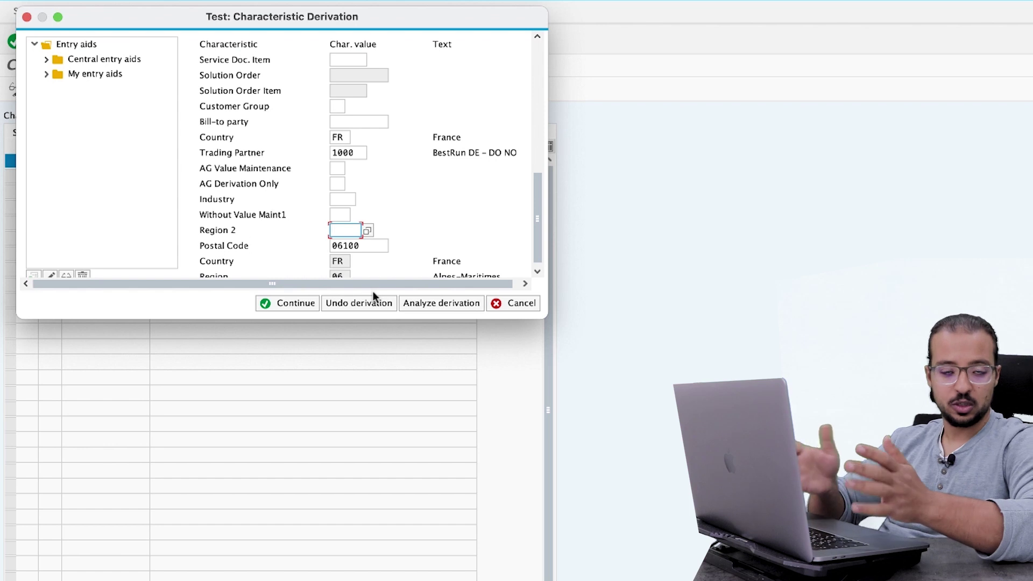
{"action": "left_click", "coordinate": [447, 303]}
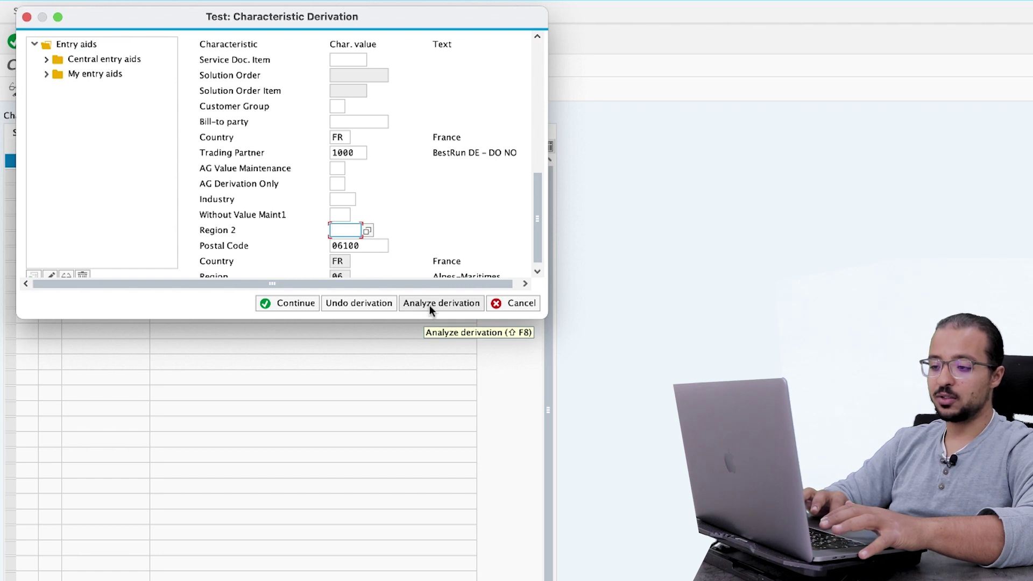
{"action": "left_click", "coordinate": [429, 305]}
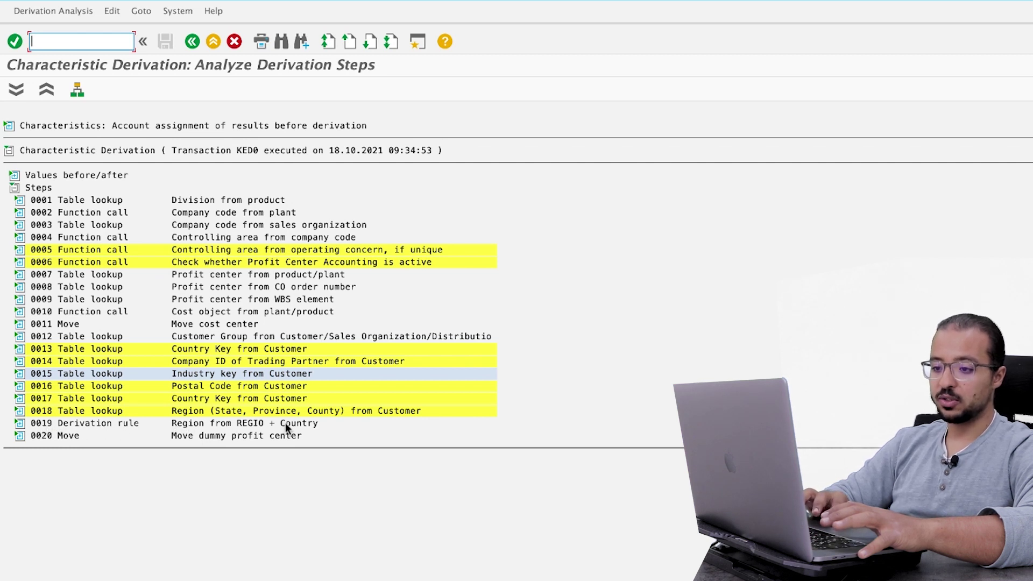
{"action": "left_click", "coordinate": [20, 423]}
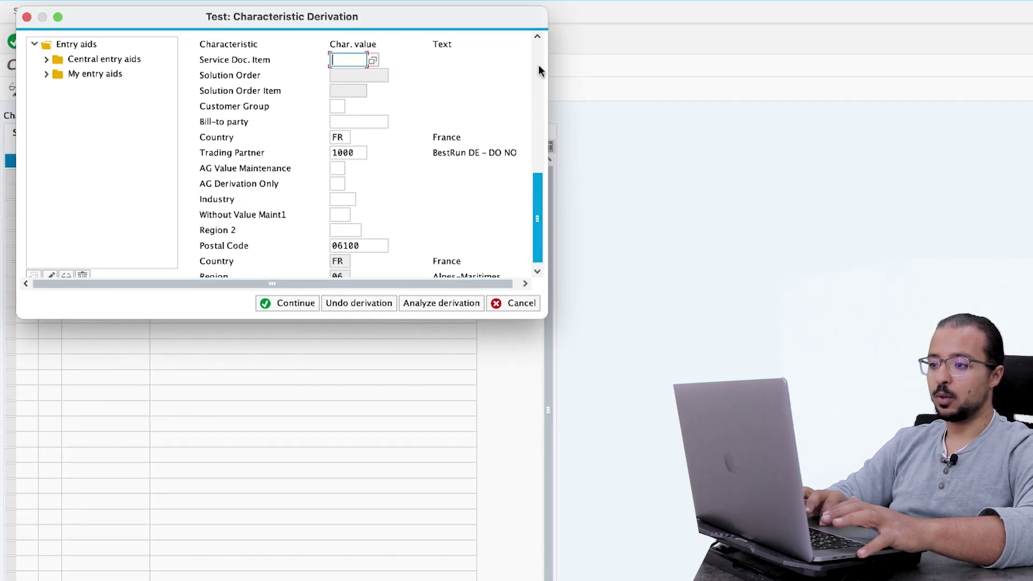
Enter company code AG01 in the derivation test input fields.
{"action": "left_click", "coordinate": [539, 62]}
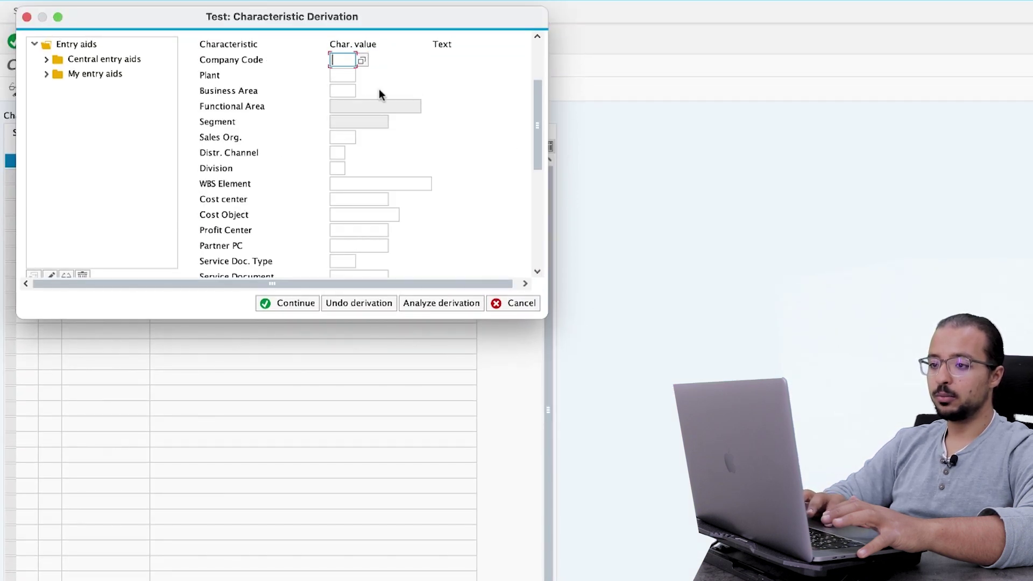
{"action": "left_click", "coordinate": [536, 48]}
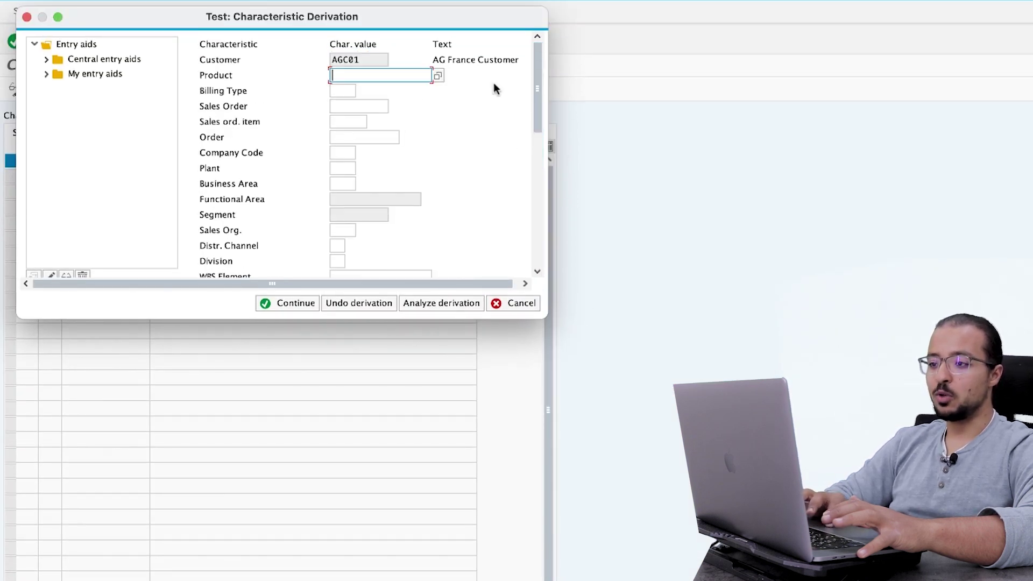
{"action": "left_click", "coordinate": [343, 153]}
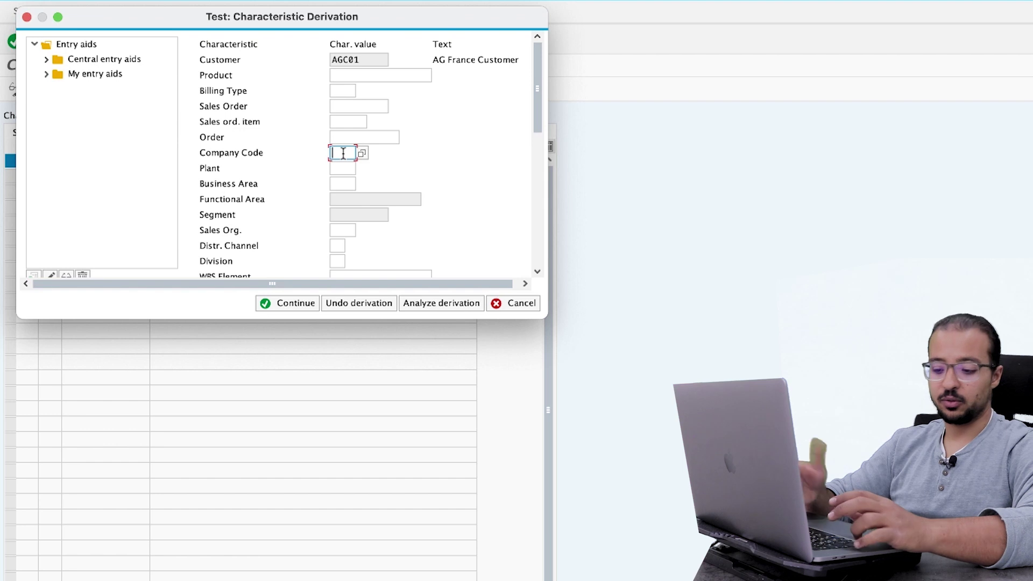
{"action": "type", "text": "A"}
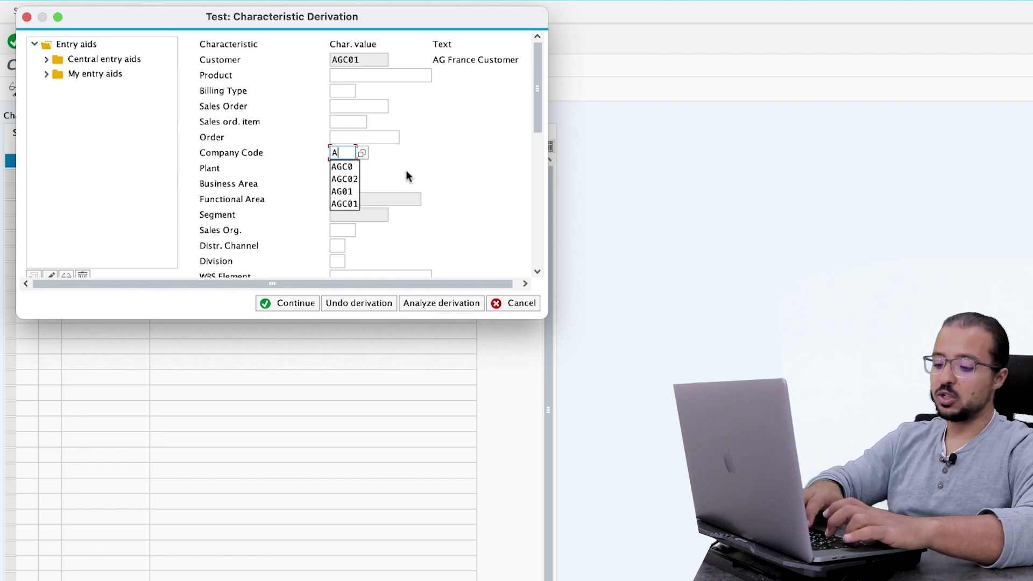
{"action": "type", "text": "G01"}
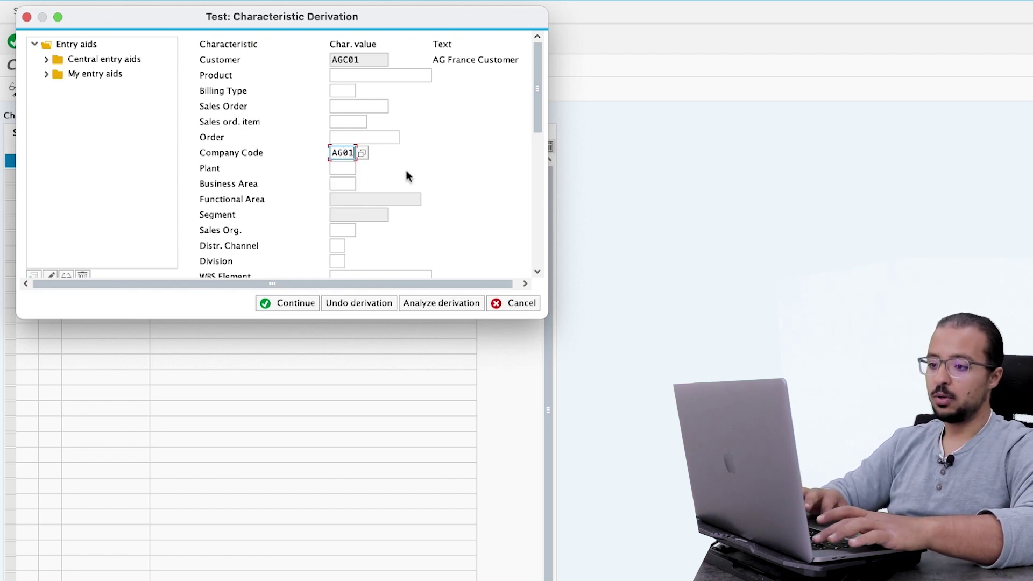
Undo the derivation, re-enter company code AG01, and rerun it so Region 2 shows SOUTH.
{"action": "left_click", "coordinate": [360, 303]}
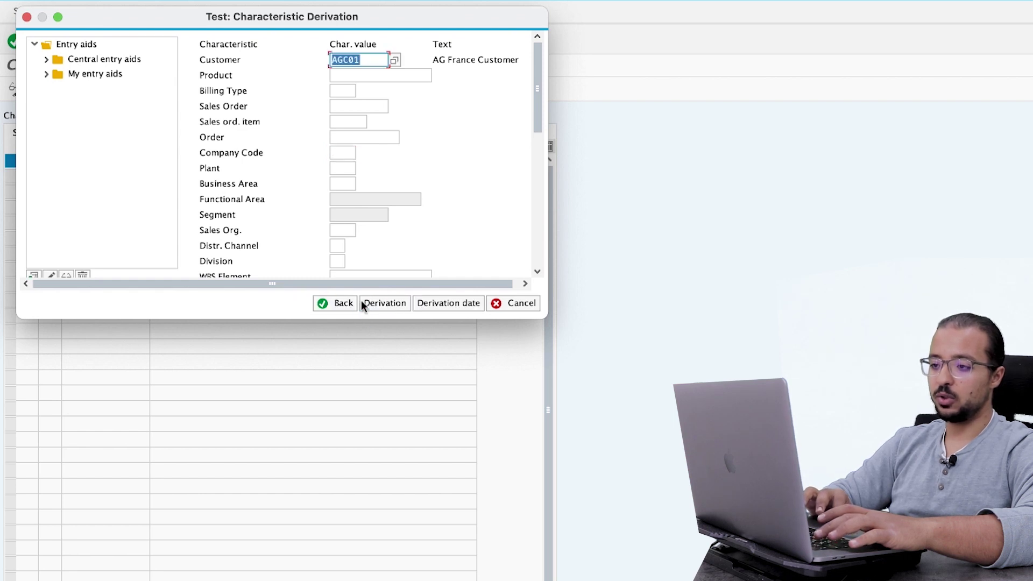
{"action": "left_click", "coordinate": [341, 151]}
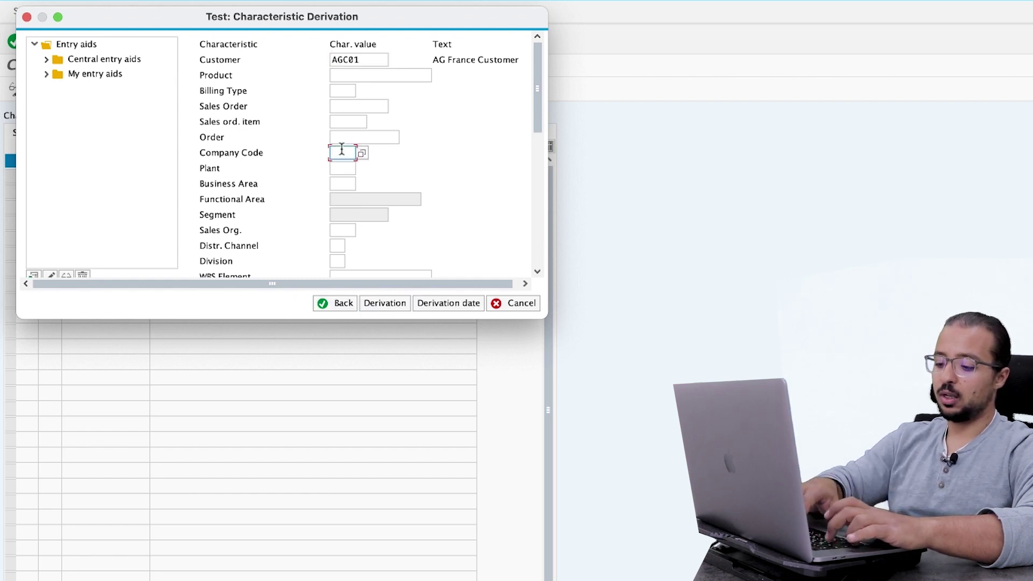
{"action": "type", "text": "AG01"}
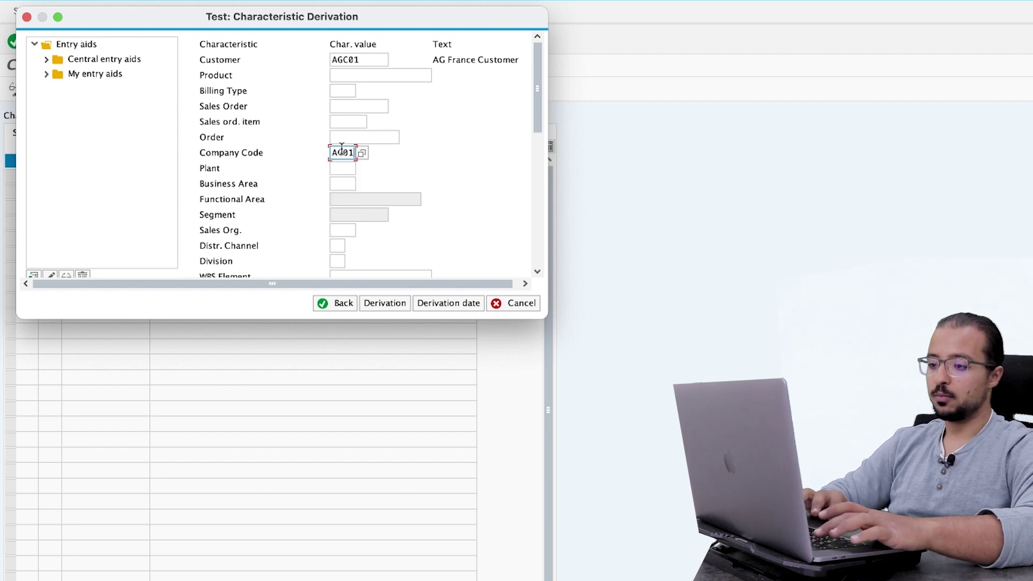
{"action": "left_click", "coordinate": [391, 304]}
{"action": "left_click", "coordinate": [535, 218]}
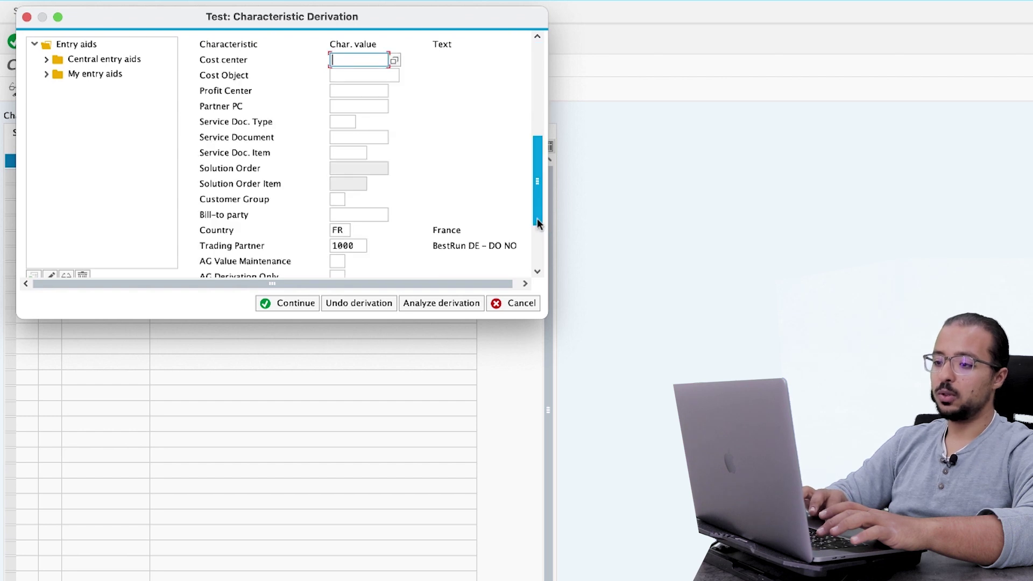
{"action": "left_click", "coordinate": [538, 241]}
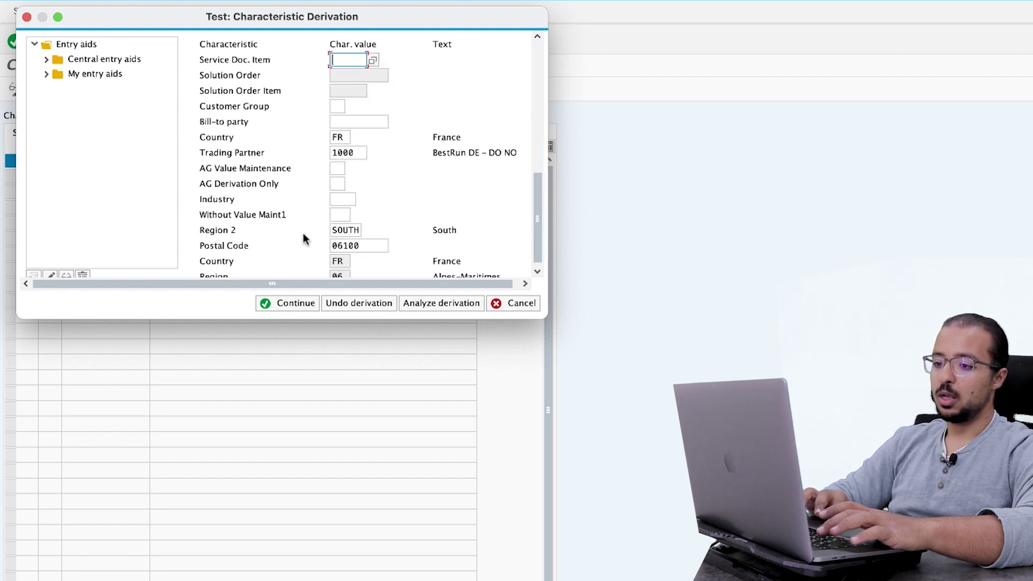
{"action": "left_click_drag", "start_coordinate": [329, 230], "coordinate": [380, 232]}
Analyze the derivation and expand step 0019, confirming BUKRS = AG01 sets Region 2 to SOUTH.
{"action": "left_click", "coordinate": [421, 300]}
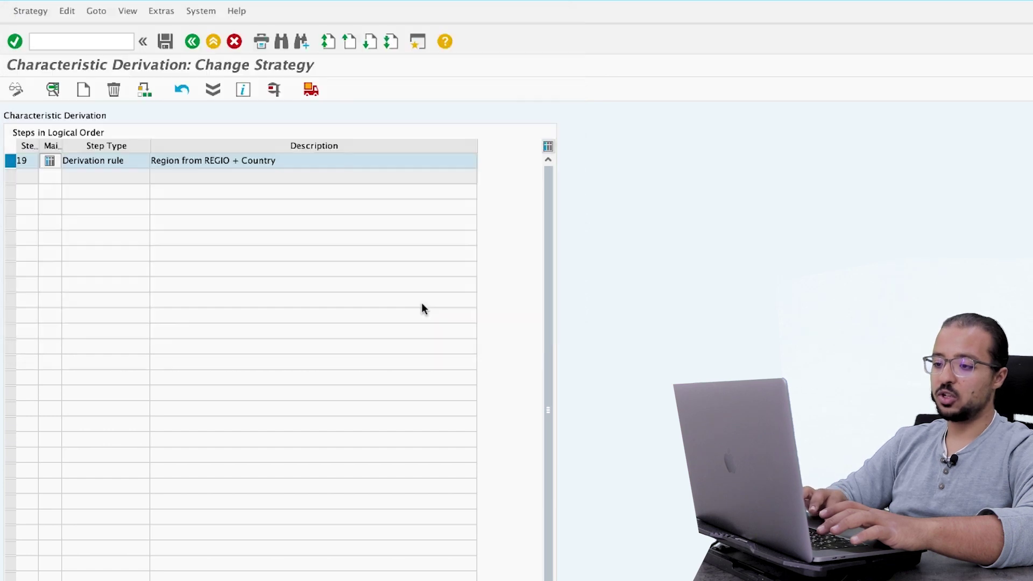
{"action": "scroll", "coordinate": [73, 344], "scroll_direction": "down", "scroll_amount": 5}
{"action": "left_click", "coordinate": [20, 281]}
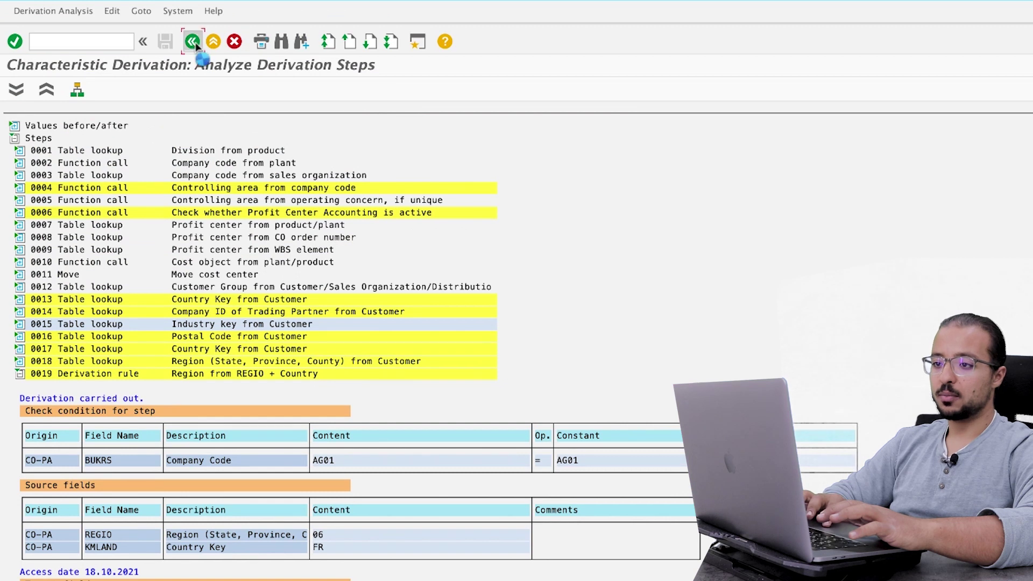
{"action": "left_click", "coordinate": [158, 42]}
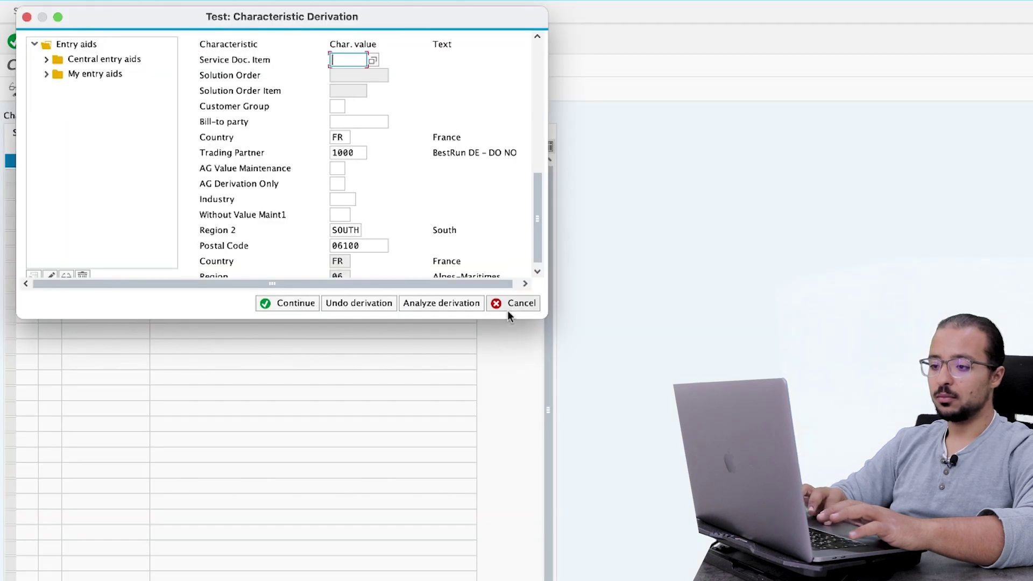
Close the derivation test and start a VA01 sales order of type OR.
{"action": "left_click", "coordinate": [301, 306]}
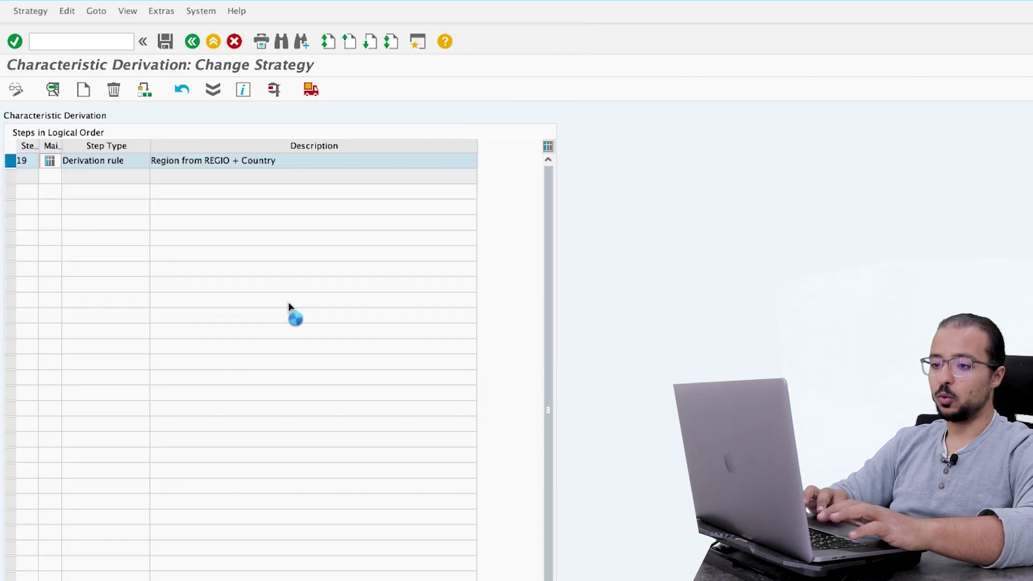
{"action": "left_click", "coordinate": [80, 37]}
{"action": "type", "text": "/"}
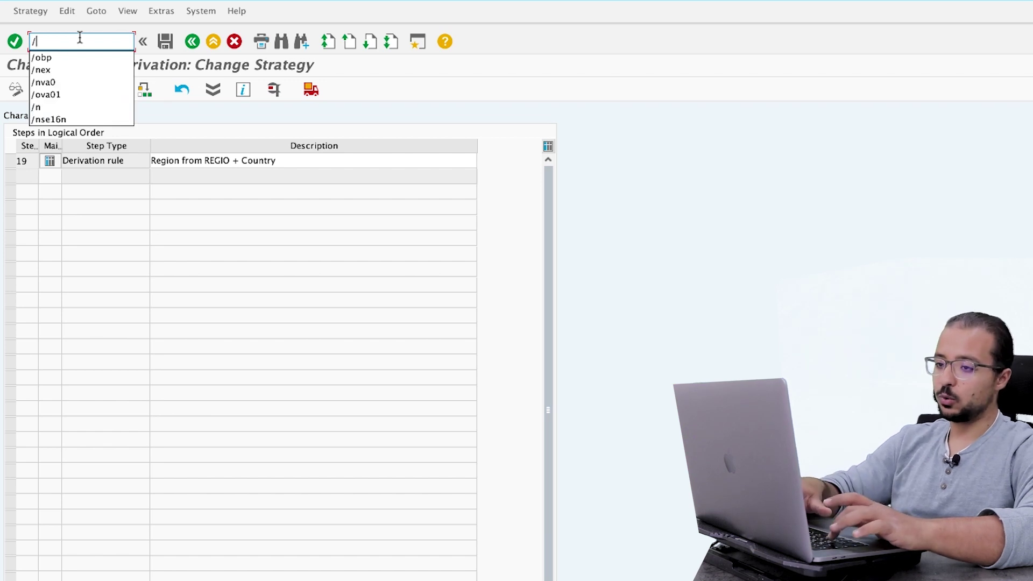
{"action": "type", "text": "ova01"}
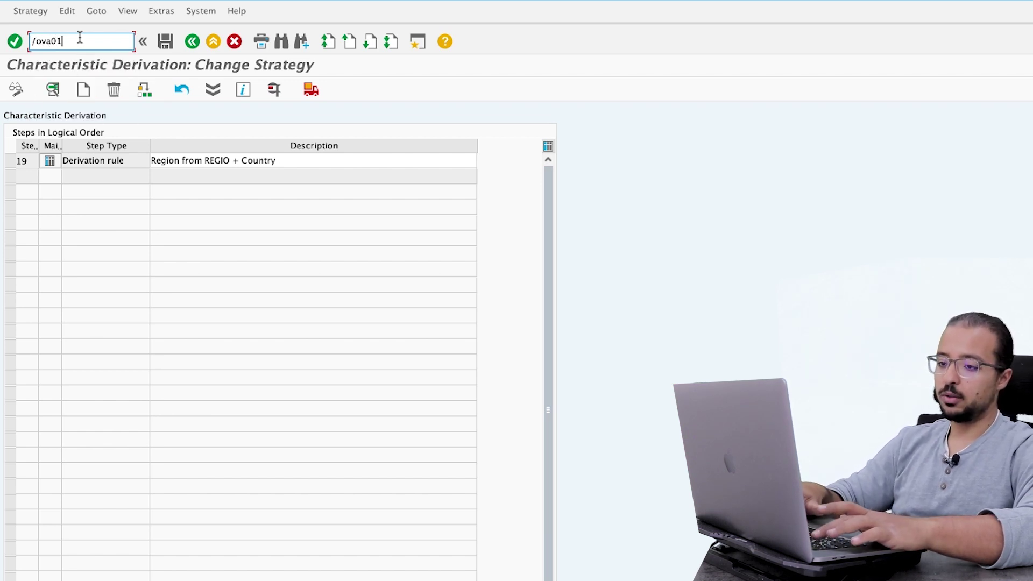
{"action": "key", "text": "Return"}
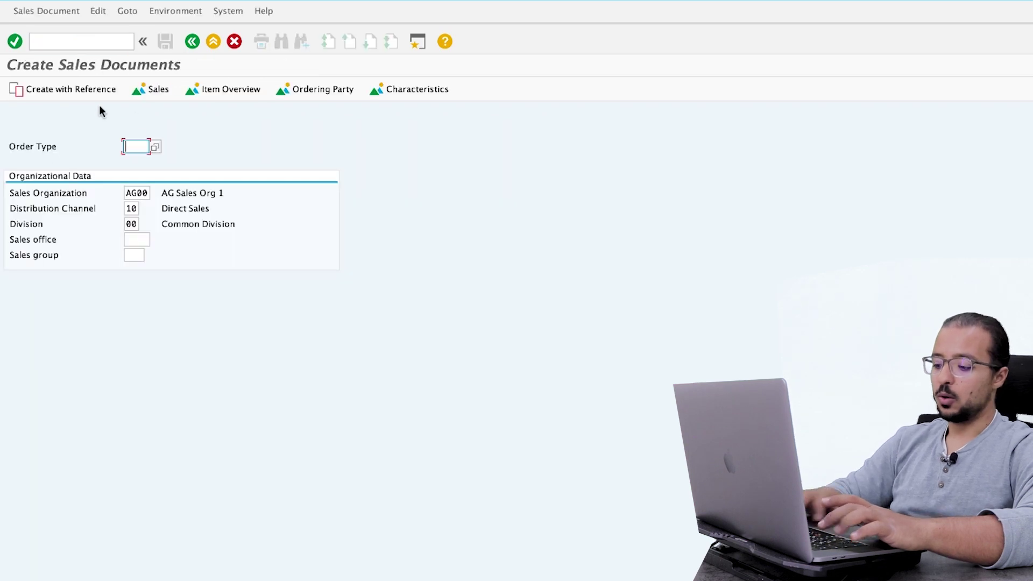
{"action": "type", "text": "OR"}
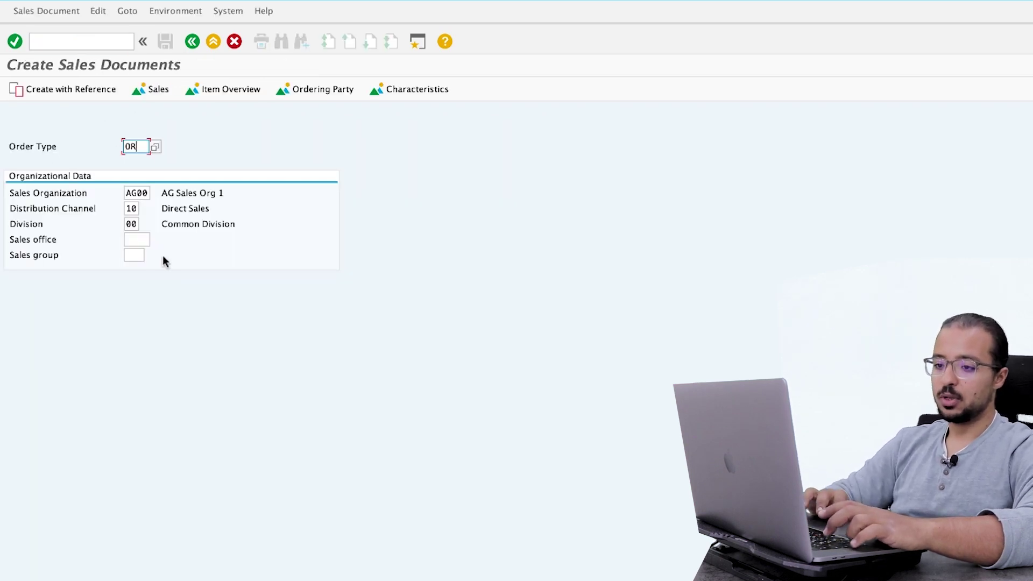
{"action": "key", "text": "Return"}
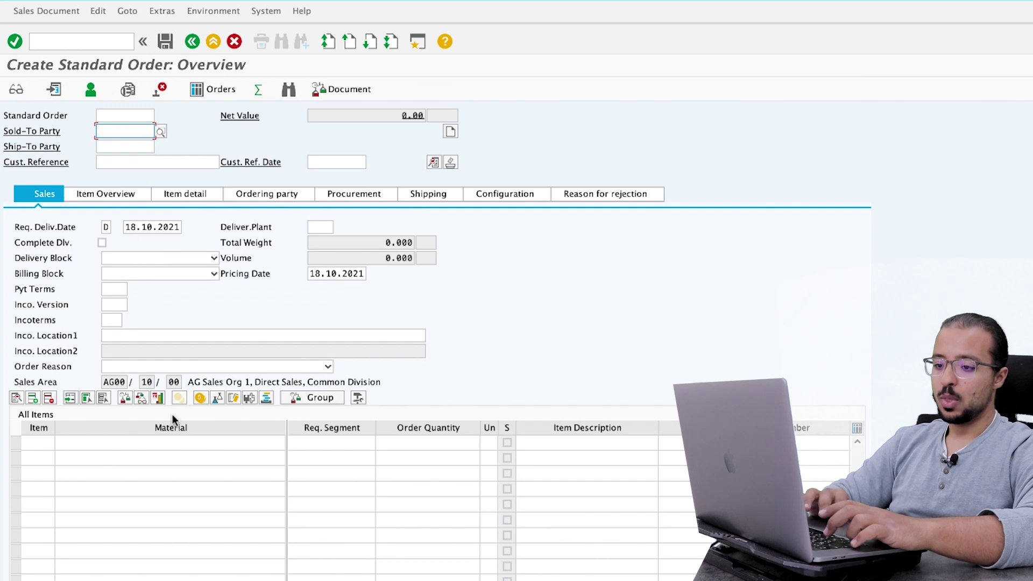
Enter sold-to party AGC01 and add item 10: material FG01, quantity 2.
{"action": "type", "text": "AG"}
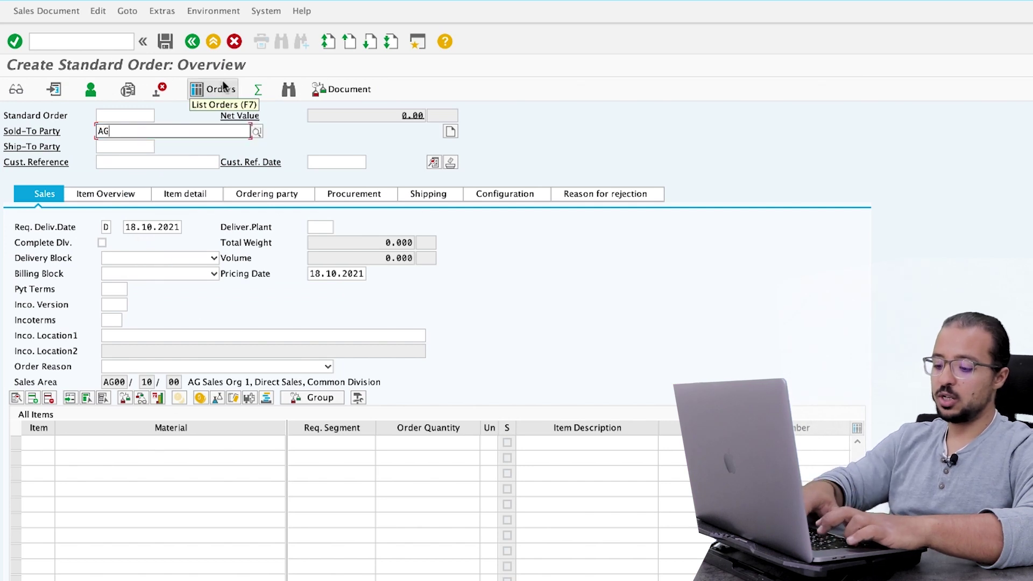
{"action": "type", "text": "C01"}
{"action": "key", "text": "Return"}
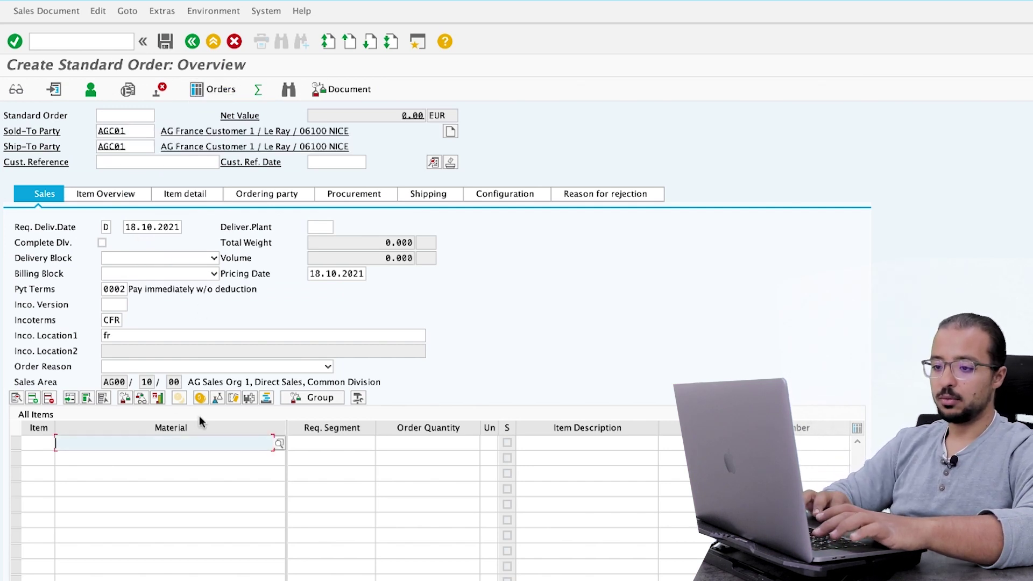
{"action": "left_click", "coordinate": [178, 445]}
{"action": "left_click", "coordinate": [180, 457]}
{"action": "key", "text": "Return"}
{"action": "left_click", "coordinate": [475, 440]}
{"action": "type", "text": "2"}
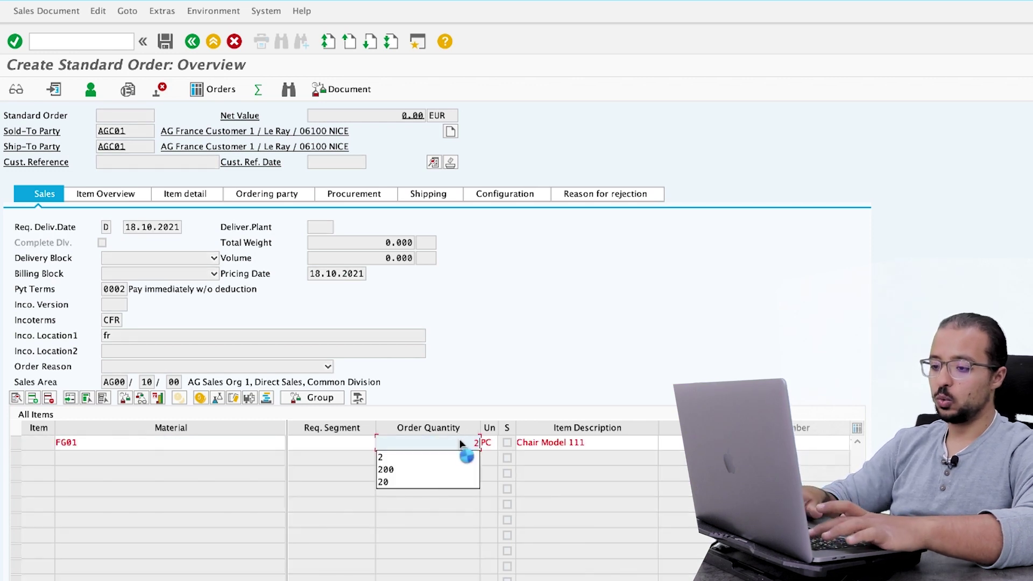
{"action": "key", "text": "Return"}
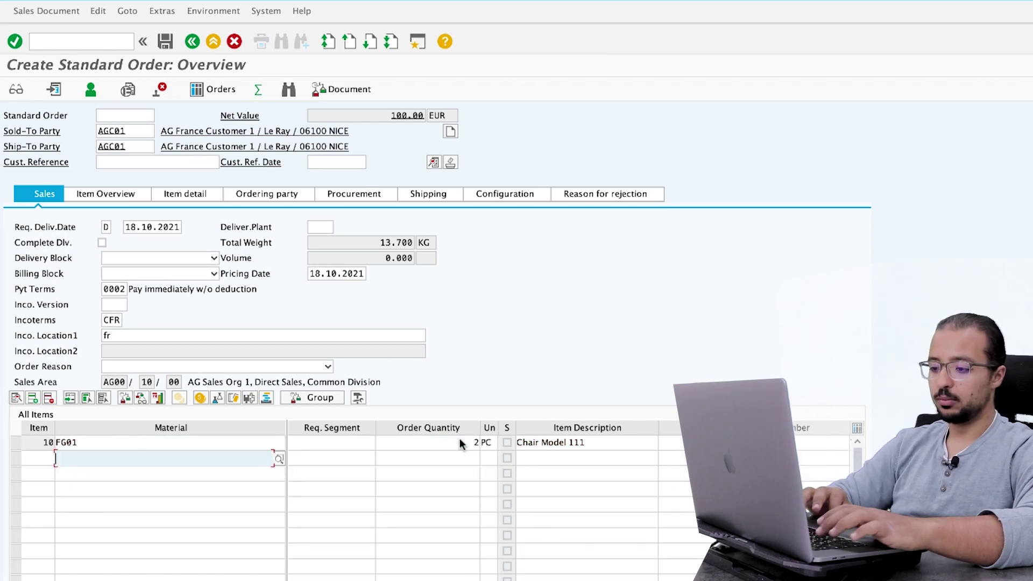
{"action": "left_click", "coordinate": [15, 443]}
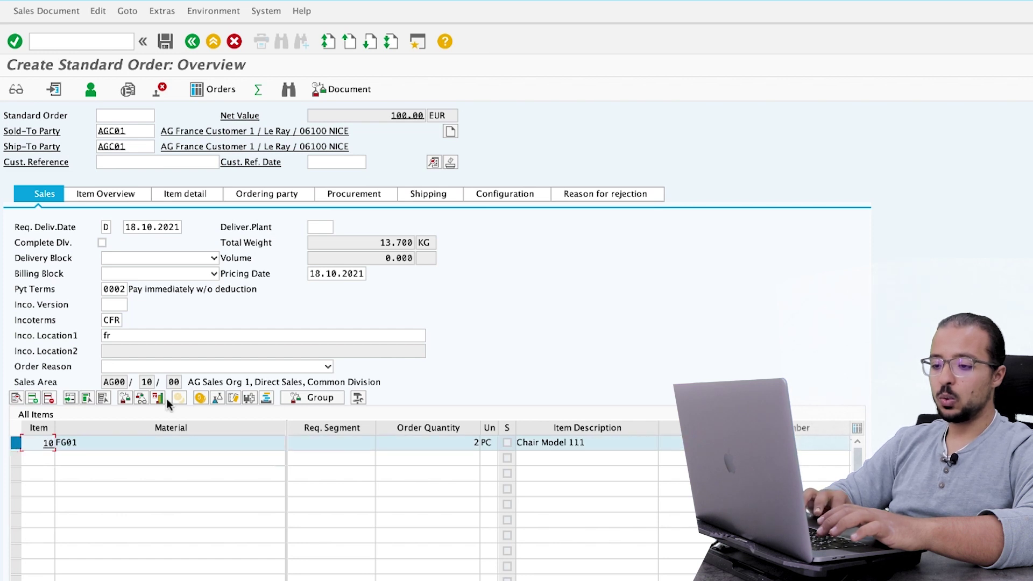
Open item 10's profitability segment from Account Assignment and review customer and billing type F2.
{"action": "left_click", "coordinate": [16, 398]}
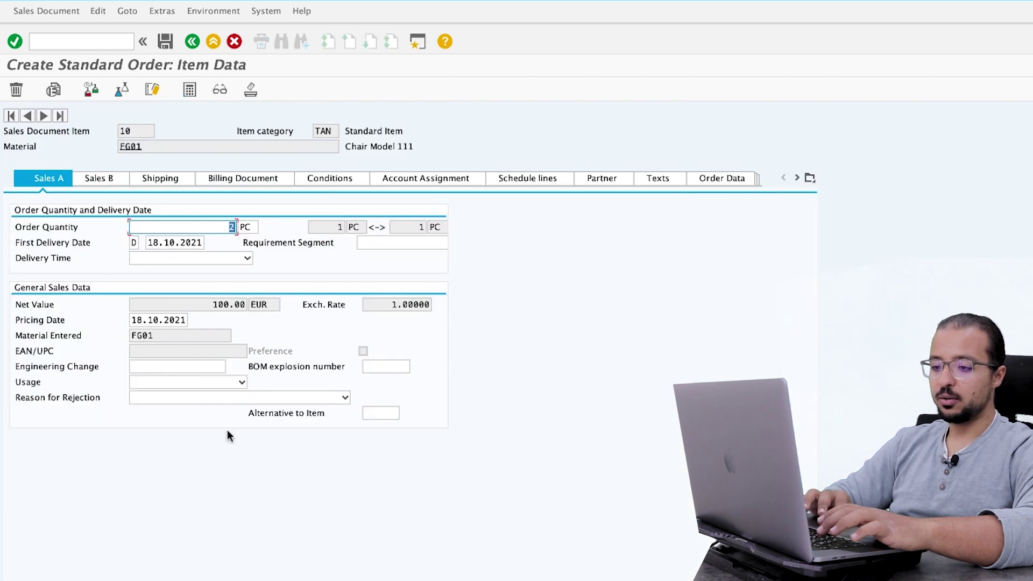
{"action": "left_click", "coordinate": [422, 178]}
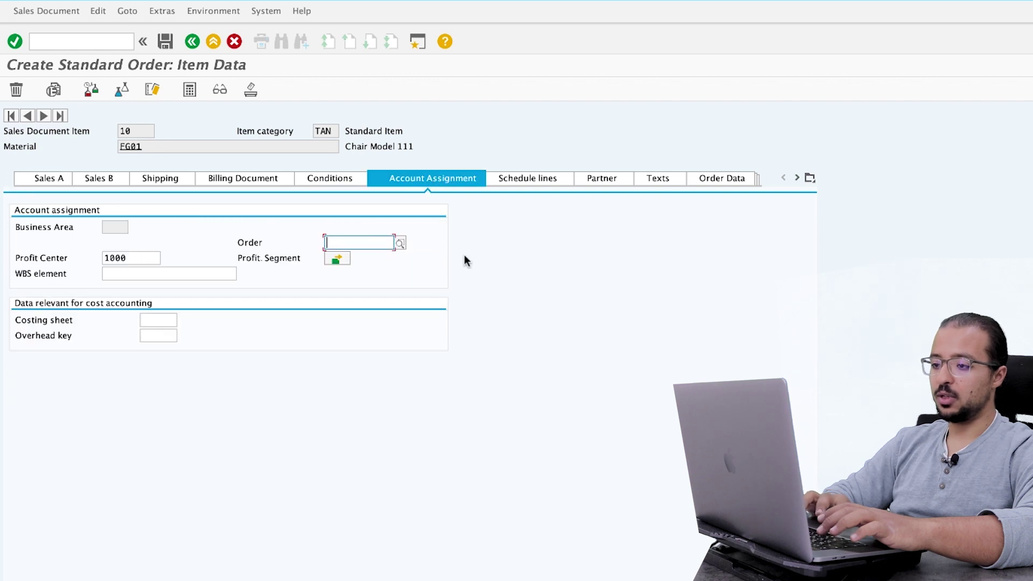
{"action": "left_click", "coordinate": [338, 259]}
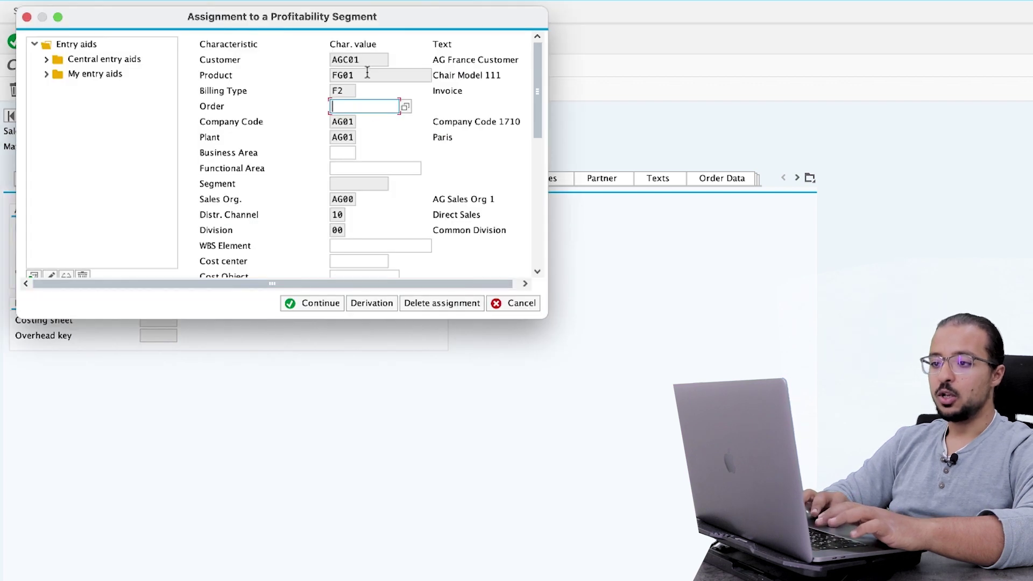
{"action": "left_click_drag", "start_coordinate": [371, 60], "coordinate": [340, 60]}
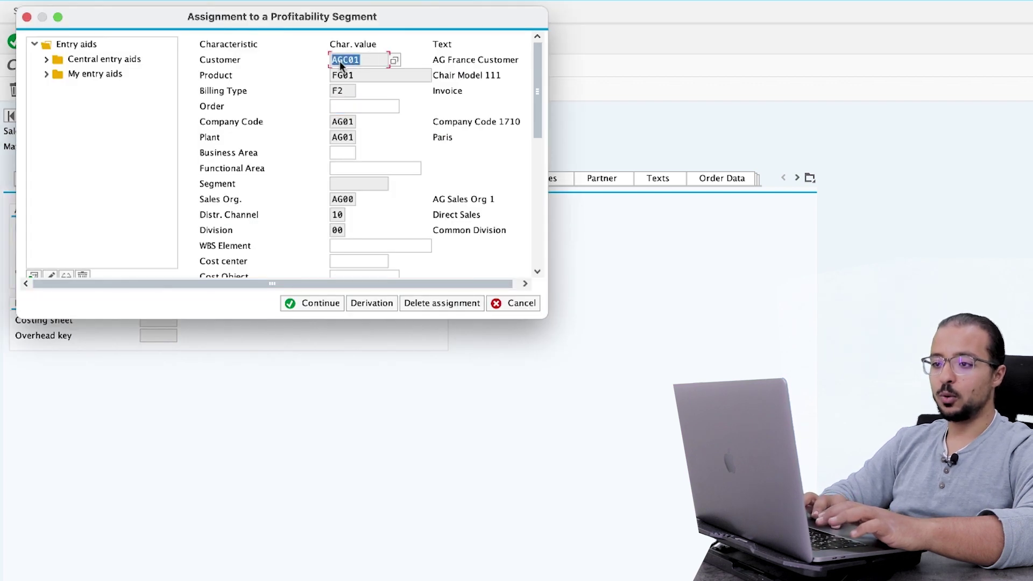
{"action": "left_click", "coordinate": [370, 59]}
{"action": "key", "text": "shift+Left"}
{"action": "key", "text": "shift+Left"}
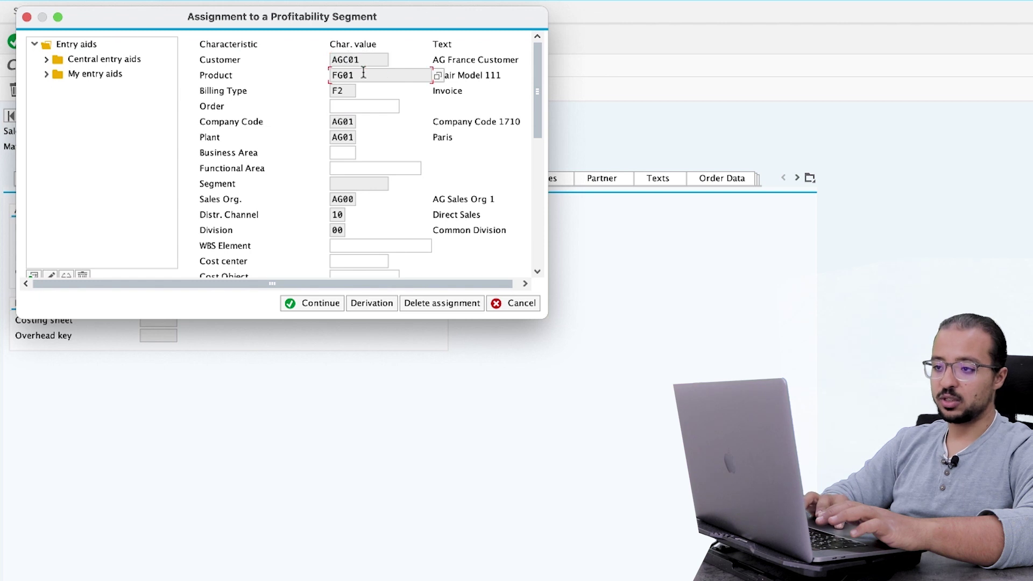
{"action": "left_click", "coordinate": [336, 94]}
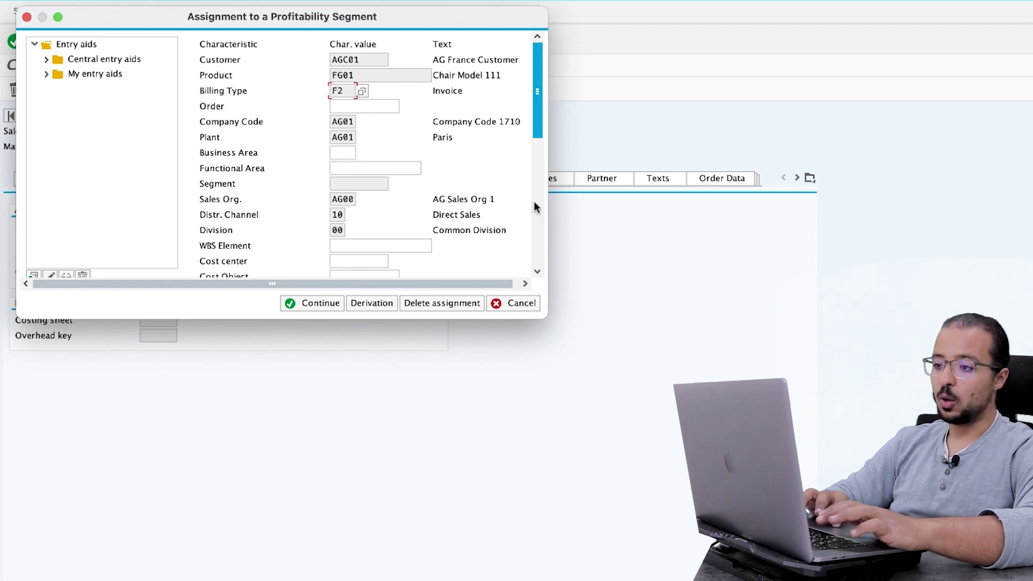
{"action": "scroll", "coordinate": [535, 215], "scroll_direction": "down", "scroll_amount": 5}
{"action": "scroll", "coordinate": [538, 253], "scroll_direction": "down", "scroll_amount": 2}
Check Region 2 is SOUTH, then rerun and analyze the derivation before returning.
{"action": "left_click", "coordinate": [236, 233]}
{"action": "left_click", "coordinate": [333, 230]}
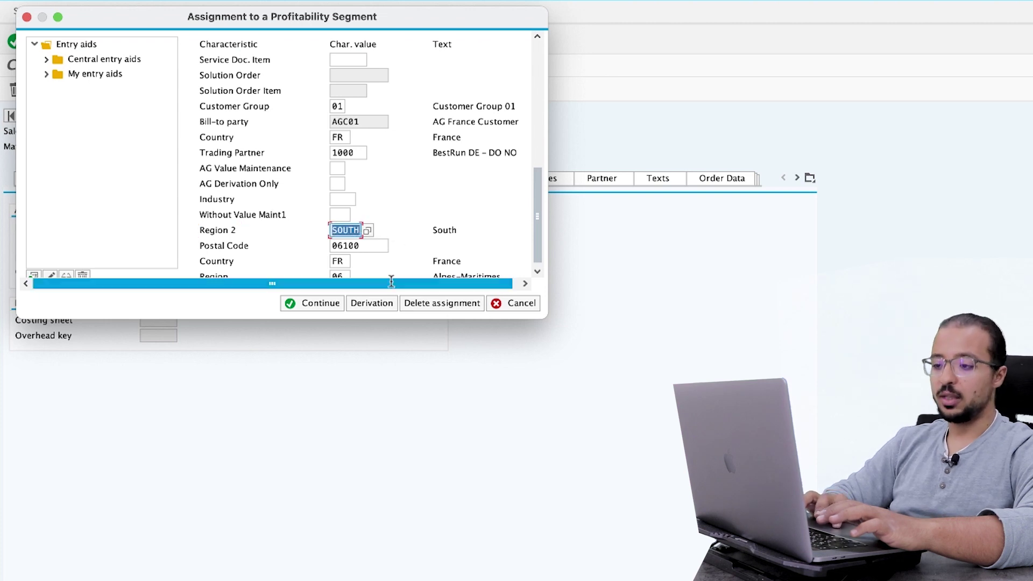
{"action": "left_click", "coordinate": [367, 304]}
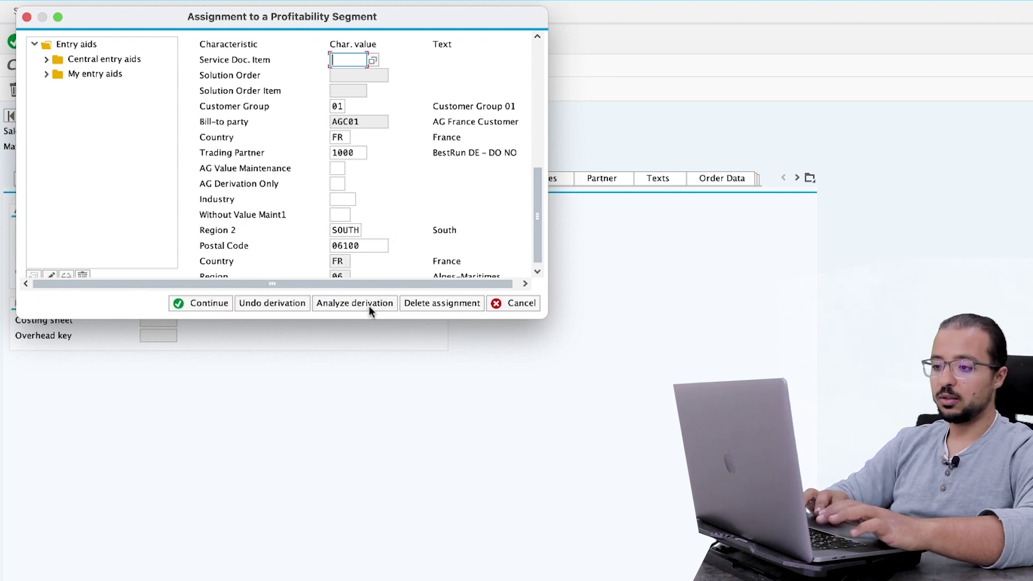
{"action": "left_click", "coordinate": [345, 304]}
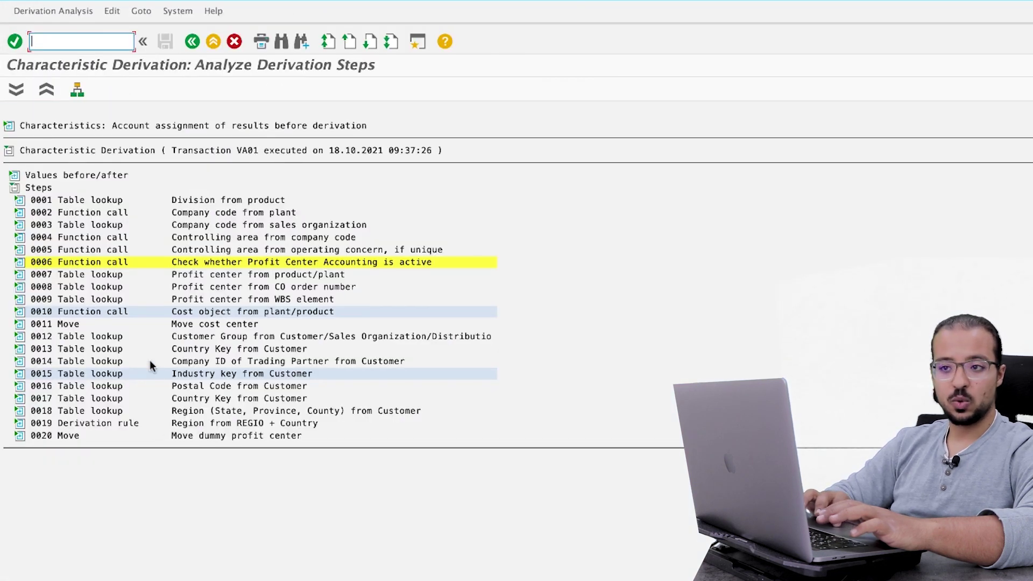
{"action": "left_click", "coordinate": [193, 42]}
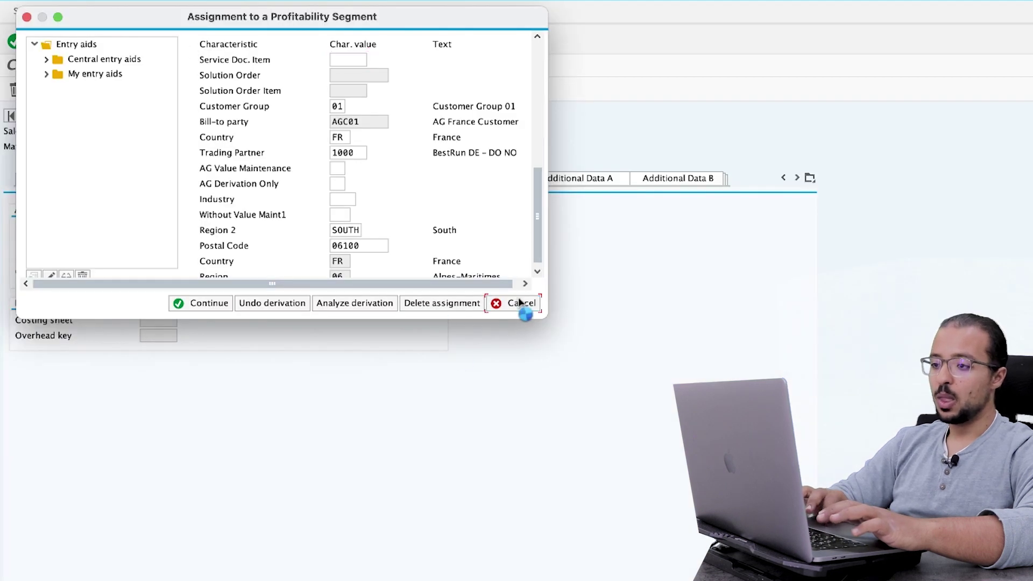
Change the sold-to party to AGC02 and open item 10's details.
{"action": "left_click", "coordinate": [517, 304]}
{"action": "left_click", "coordinate": [192, 42]}
{"action": "double_click", "coordinate": [142, 127]}
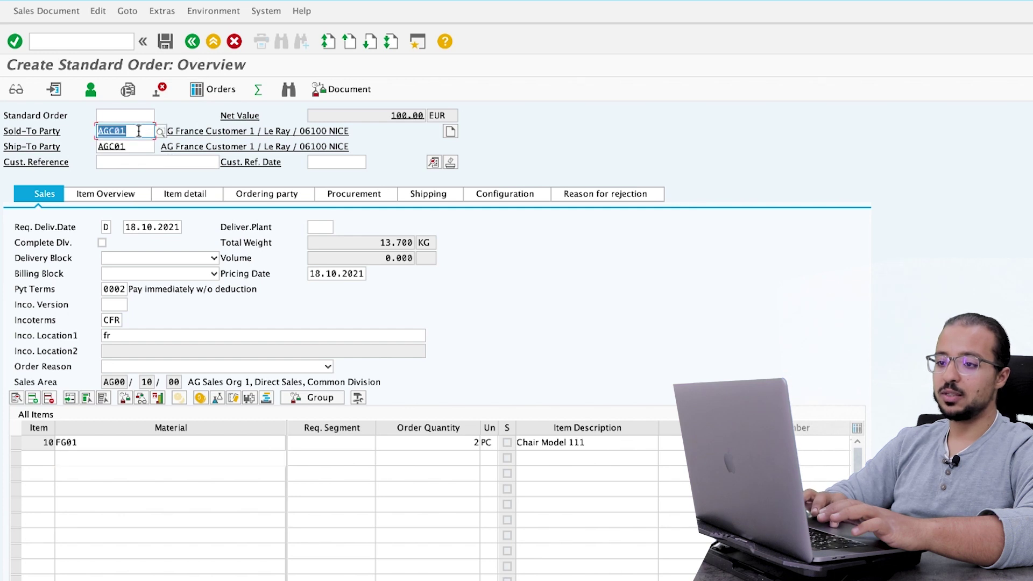
{"action": "type", "text": "AGC02"}
{"action": "key", "text": "Return"}
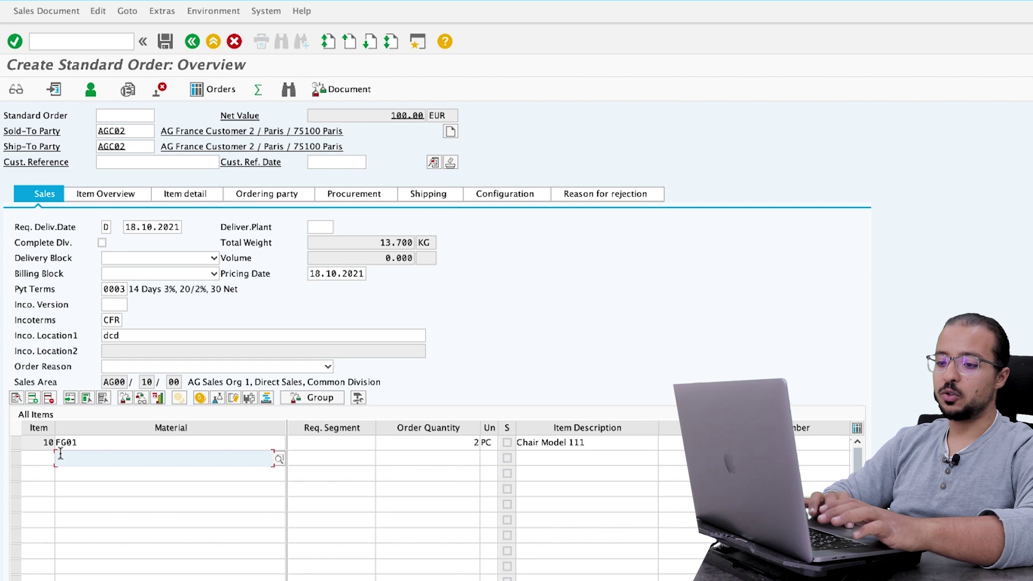
{"action": "left_click", "coordinate": [15, 442]}
{"action": "left_click", "coordinate": [16, 398]}
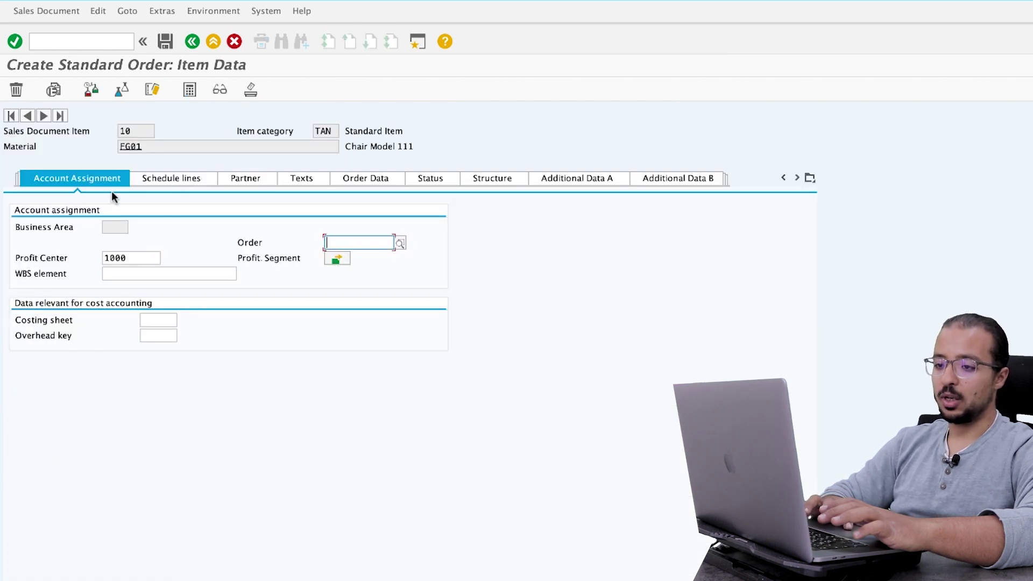
Open the item's profitability segment and verify Region 2 NORTH derived from region 75.
{"action": "left_click", "coordinate": [337, 259]}
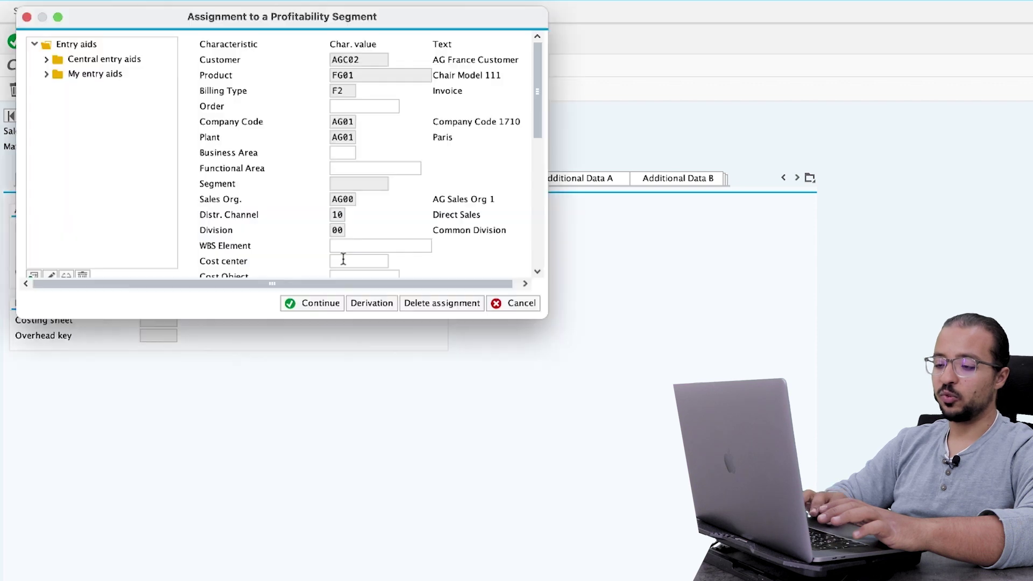
{"action": "left_click", "coordinate": [362, 107]}
{"action": "left_click_drag", "start_coordinate": [373, 59], "coordinate": [328, 61]}
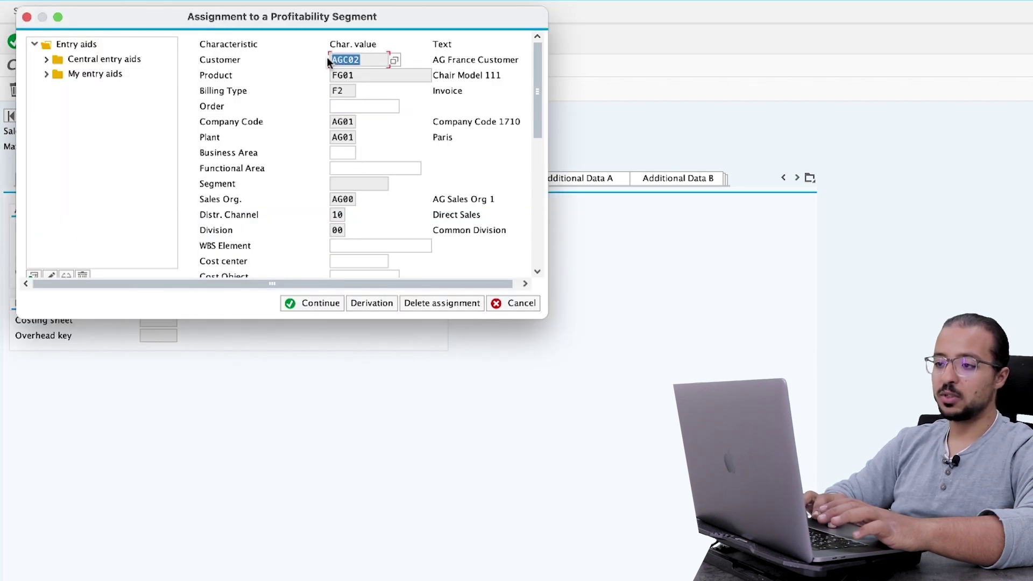
{"action": "left_click", "coordinate": [538, 236]}
{"action": "left_click", "coordinate": [541, 262]}
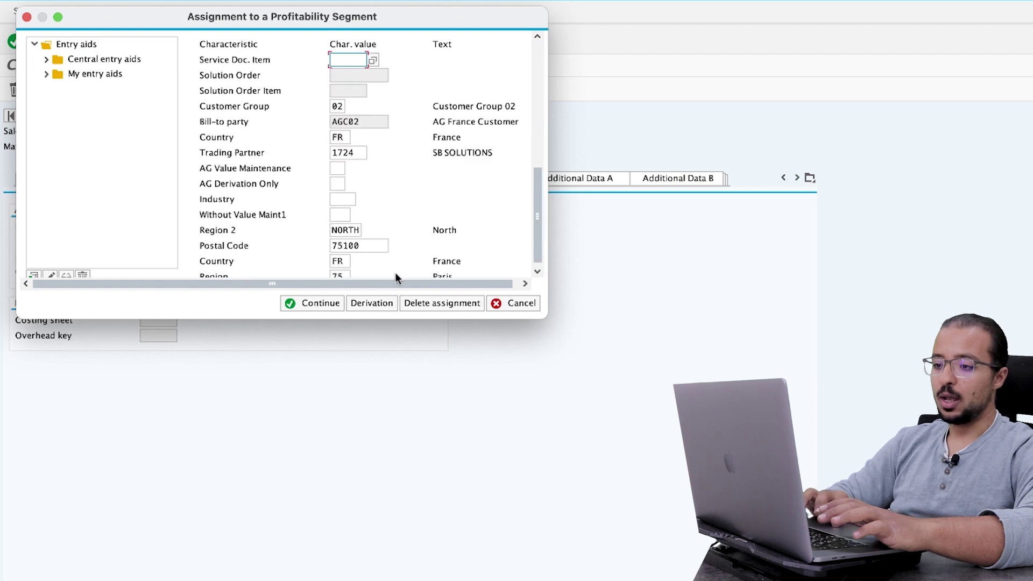
{"action": "left_click_drag", "start_coordinate": [335, 230], "coordinate": [360, 231]}
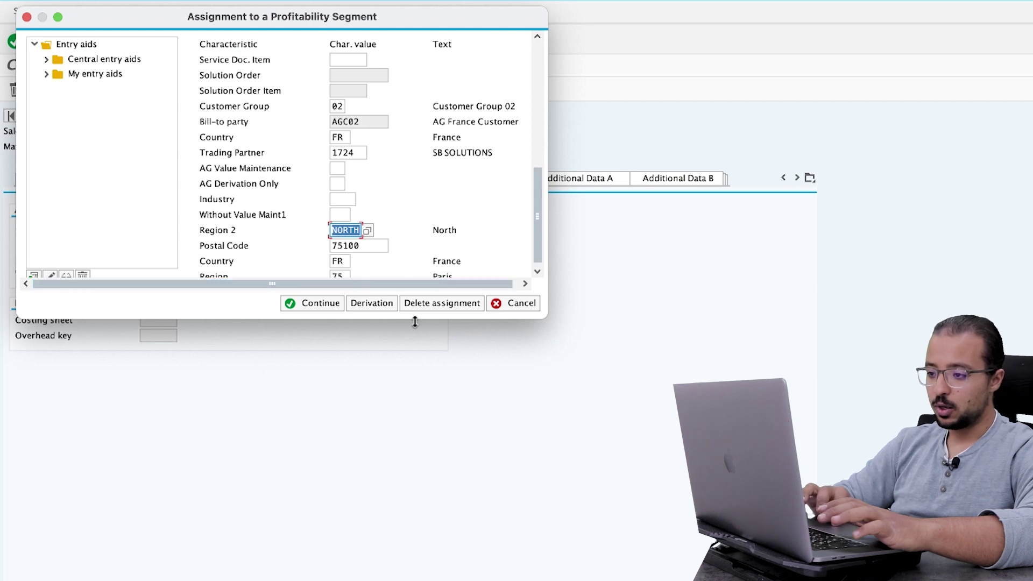
{"action": "left_click_drag", "start_coordinate": [479, 320], "coordinate": [478, 388]}
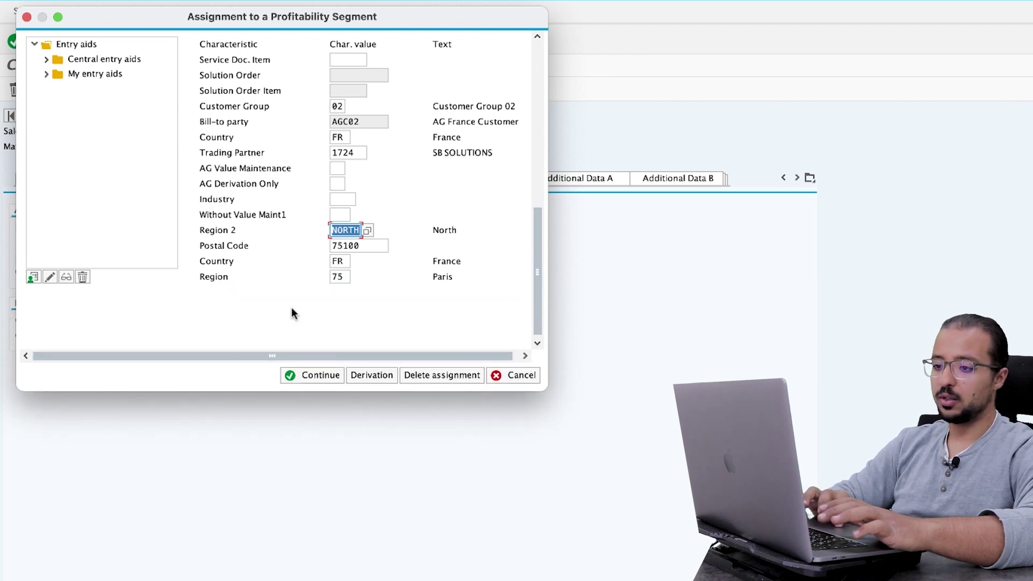
{"action": "left_click", "coordinate": [336, 277]}
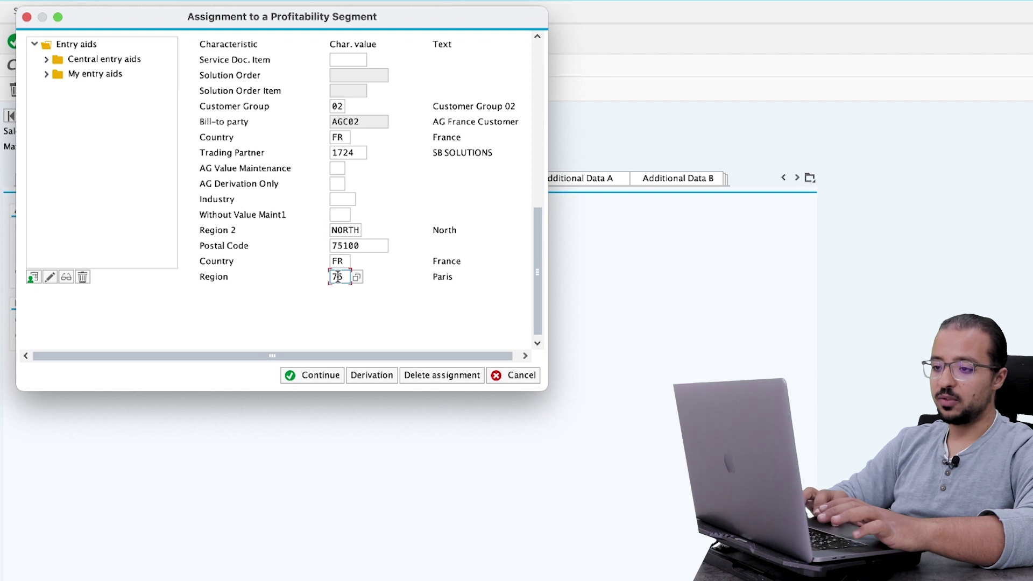
{"action": "left_click_drag", "start_coordinate": [210, 230], "coordinate": [270, 233]}
{"action": "left_click_drag", "start_coordinate": [336, 231], "coordinate": [372, 237]}
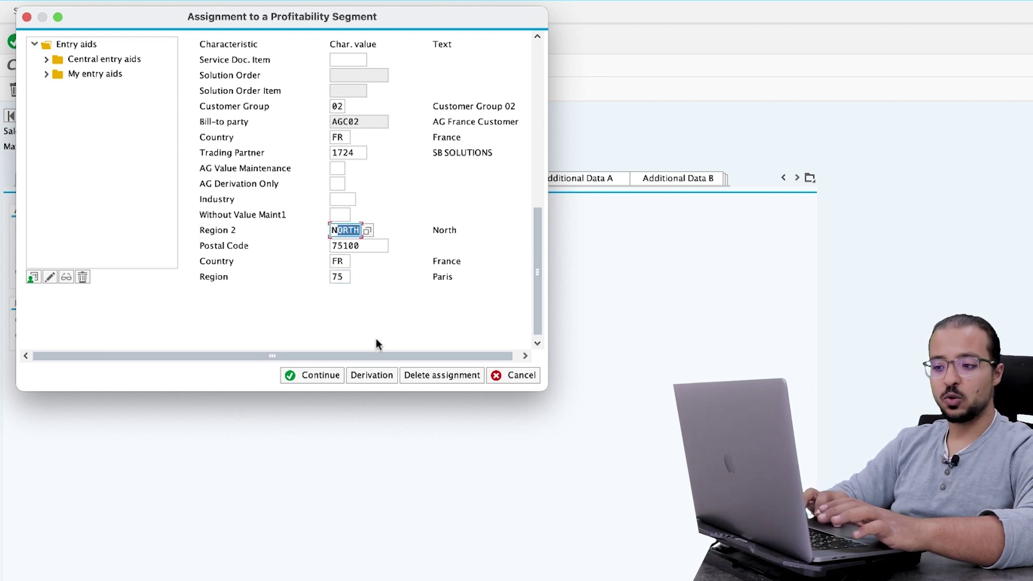
Accept the profitability segment assignment and save the sales order.
{"action": "left_click", "coordinate": [318, 377]}
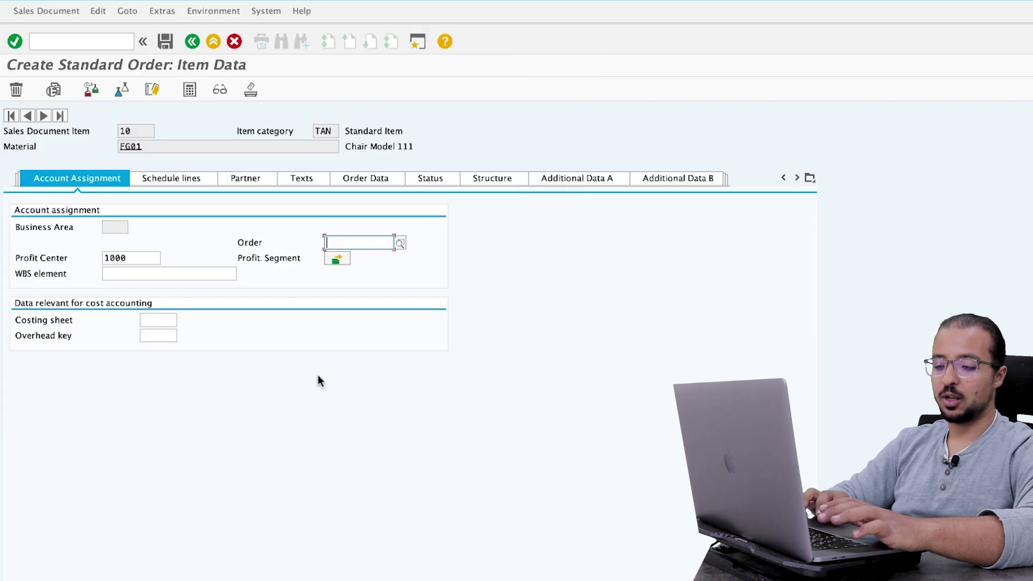
{"action": "left_click", "coordinate": [172, 43]}
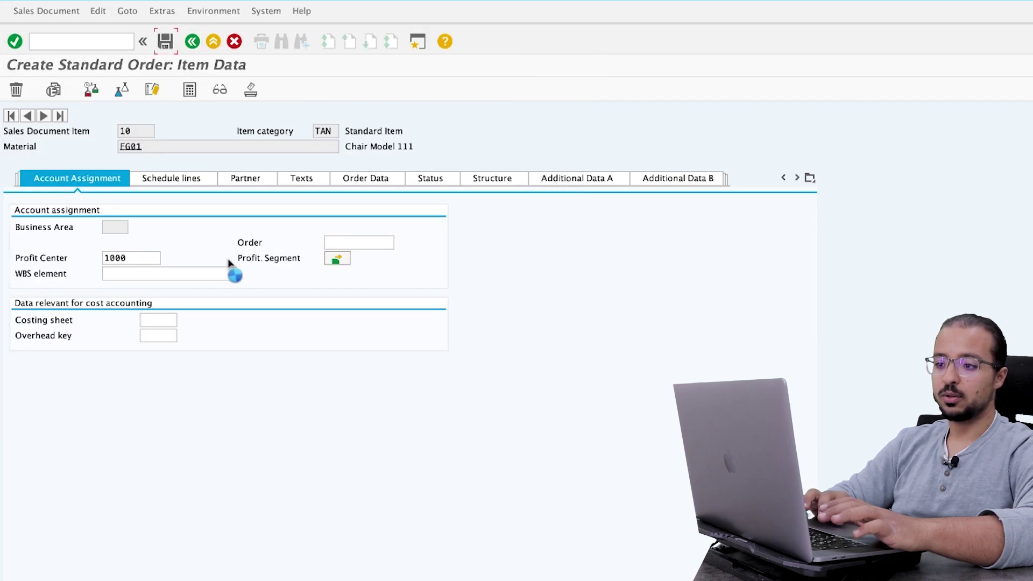